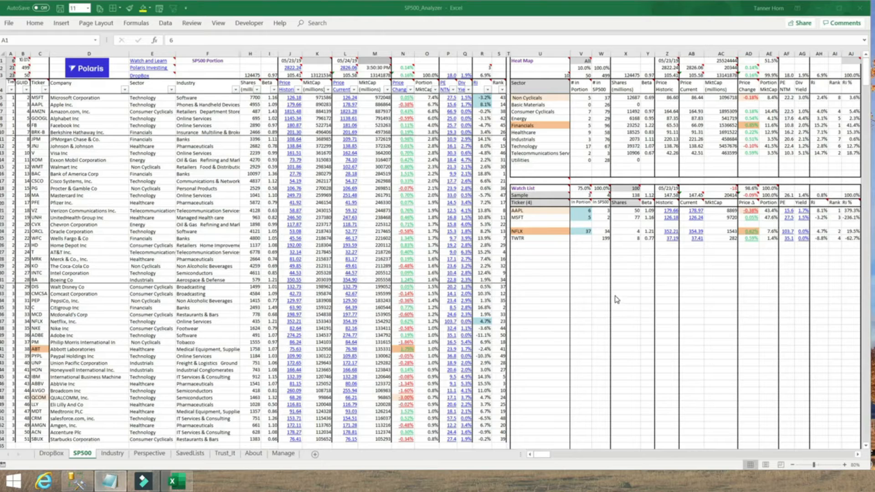
Step: Clear the NFLX and TWTR tickers from the Watch List
drag(528, 188, 850, 302)
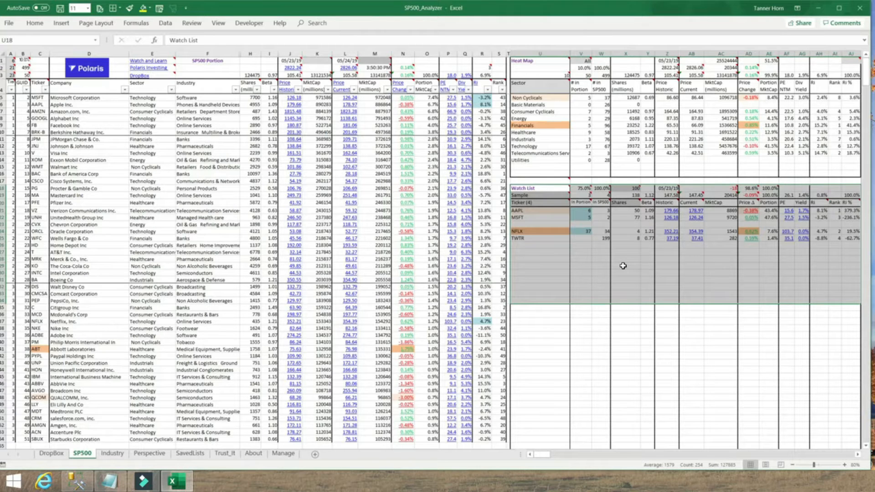
click(527, 263)
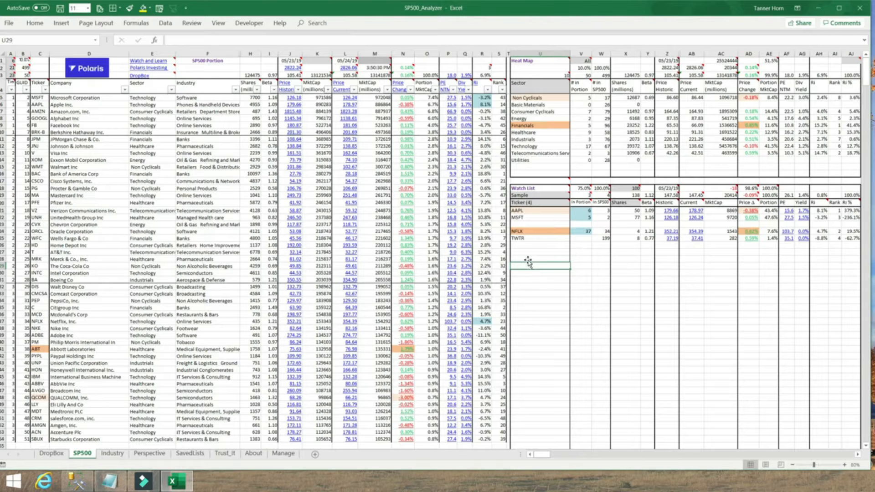
drag(530, 212, 531, 237)
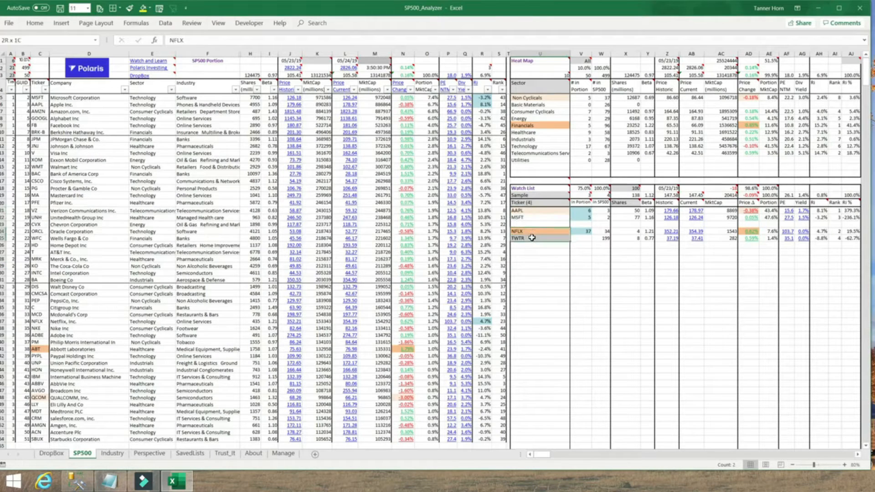
right_click(531, 238)
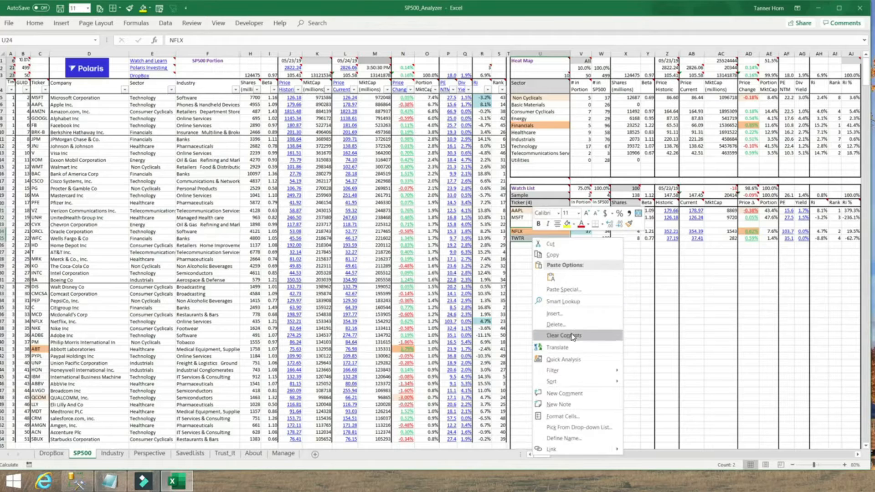
click(536, 335)
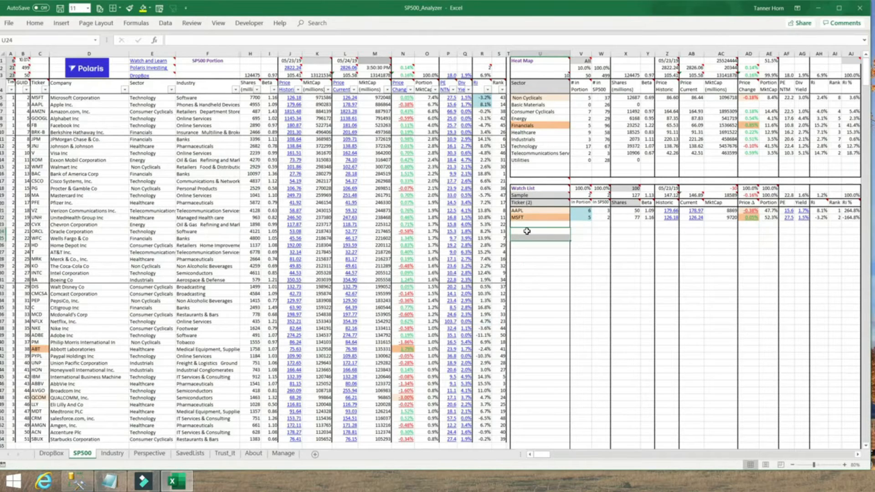
Step: Enter tickers PG and NLFX in cells U24 and U25 of the Watch List and refresh its prices through cell M1
text(PG)
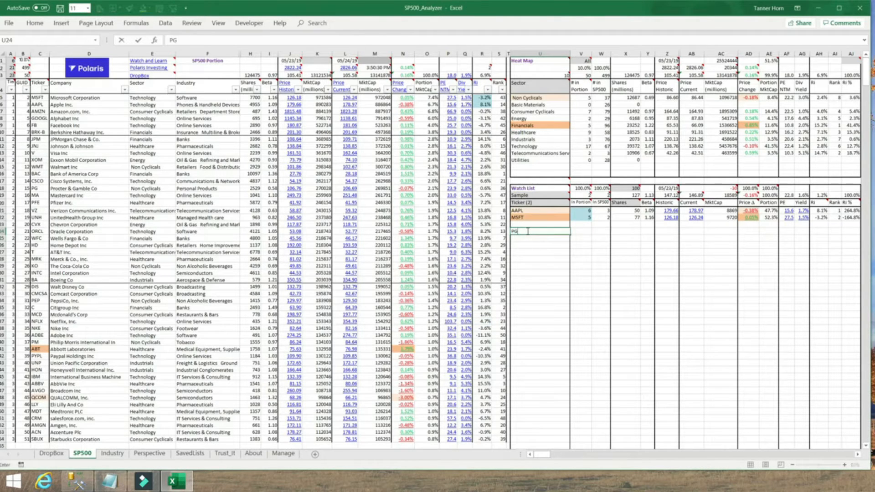
key(Return)
text(NLFX)
key(Return)
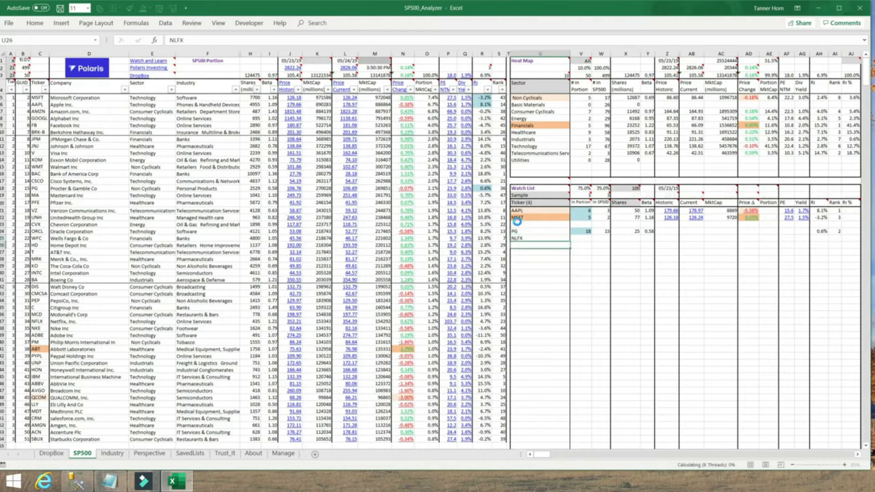
click(369, 62)
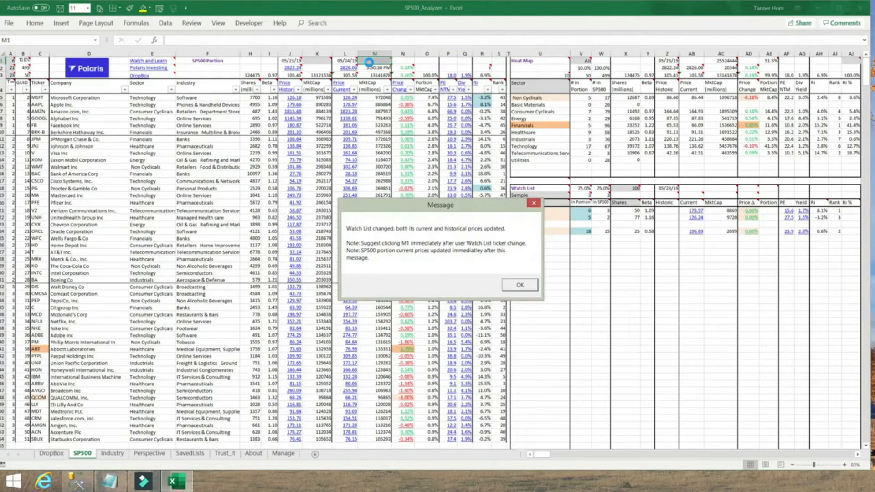
click(520, 285)
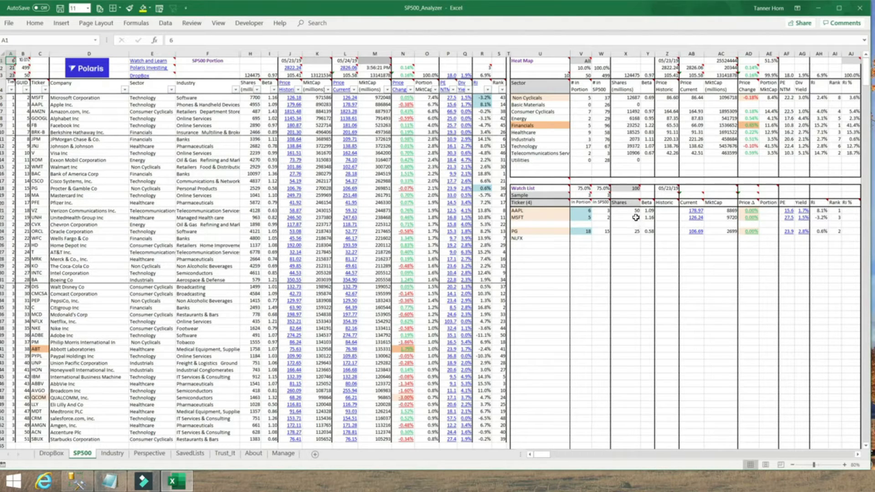
Step: Set the shares for the NLFX row of the Watch List to 20
click(636, 237)
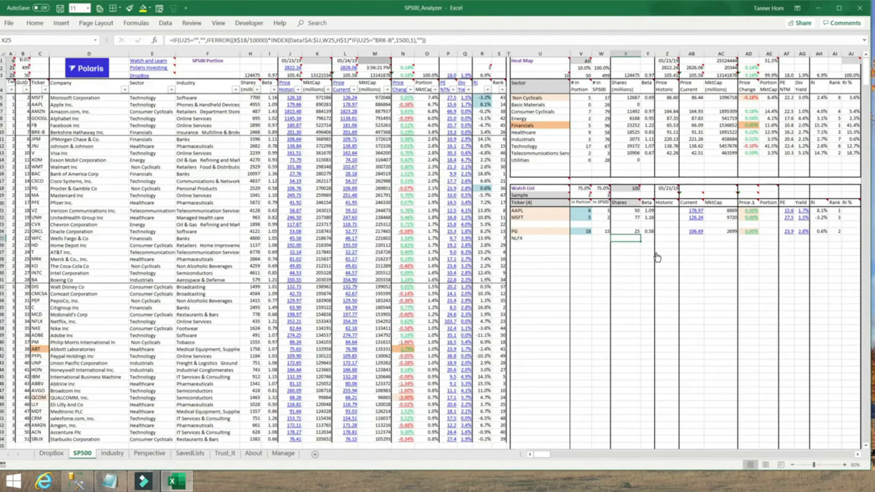
text(20)
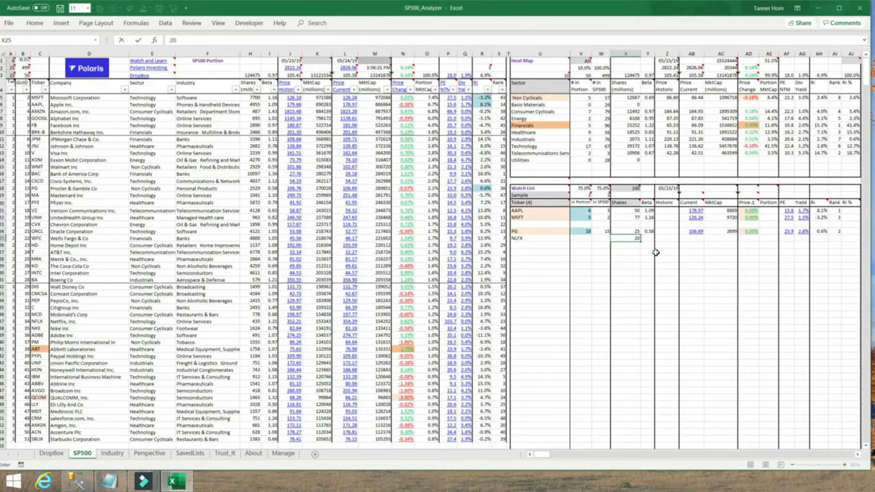
key(Return)
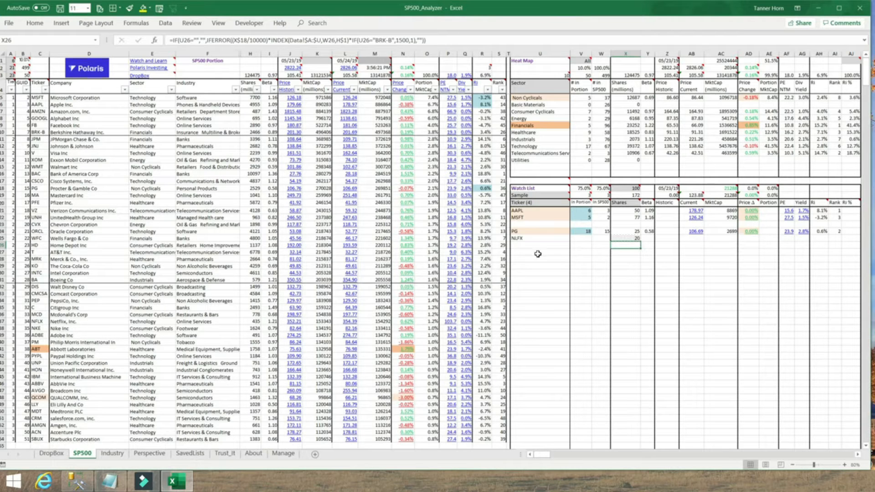
Step: Reload the saved Sample list into the Watch List, discarding the unsaved ticker and share entries
click(518, 253)
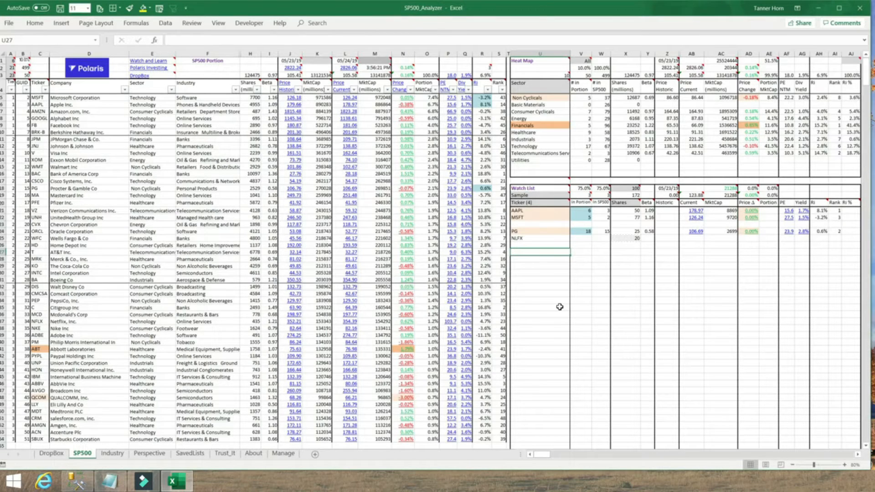
click(556, 195)
click(573, 195)
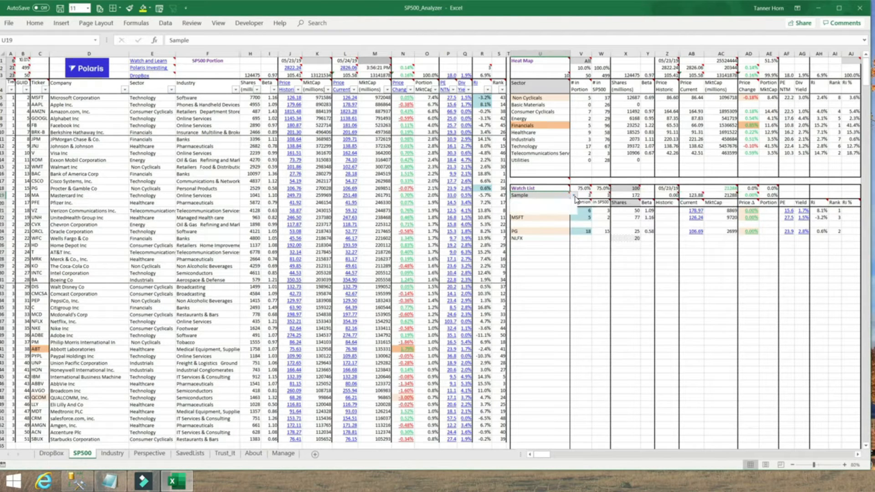
click(535, 208)
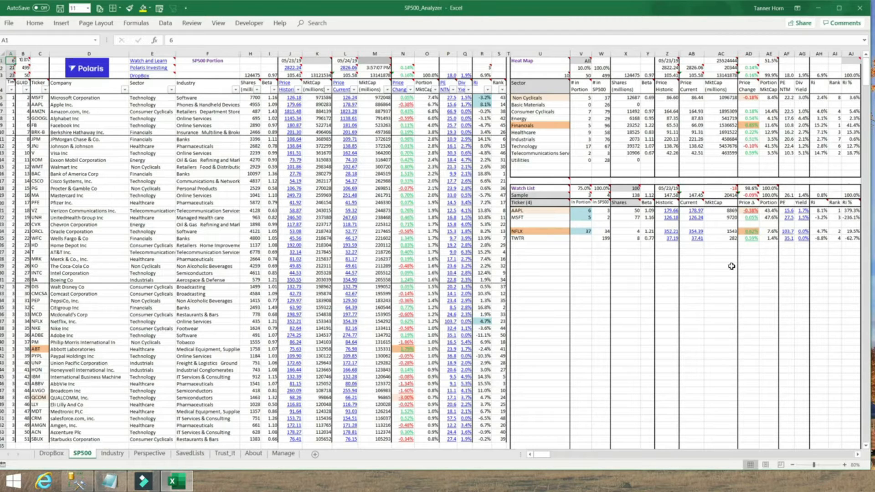
Step: Set the Watch List selection to None to empty its ticker area
mouse_move(534, 187)
drag(535, 188, 838, 301)
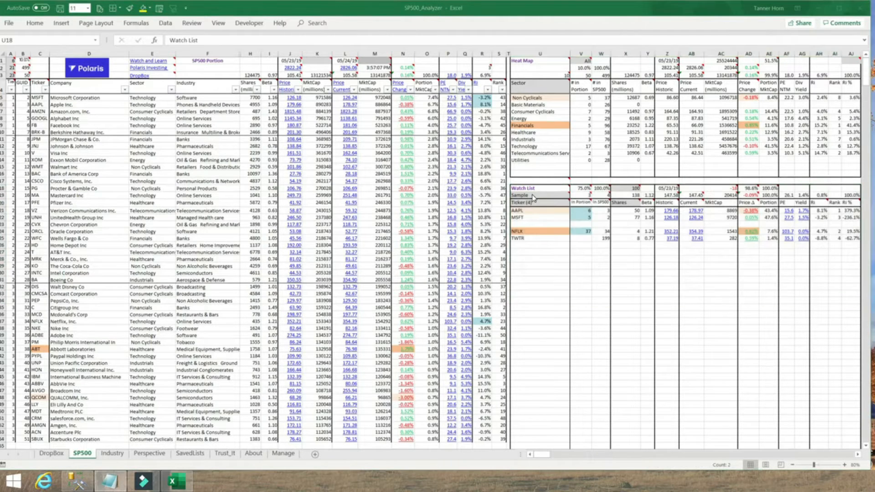
click(555, 195)
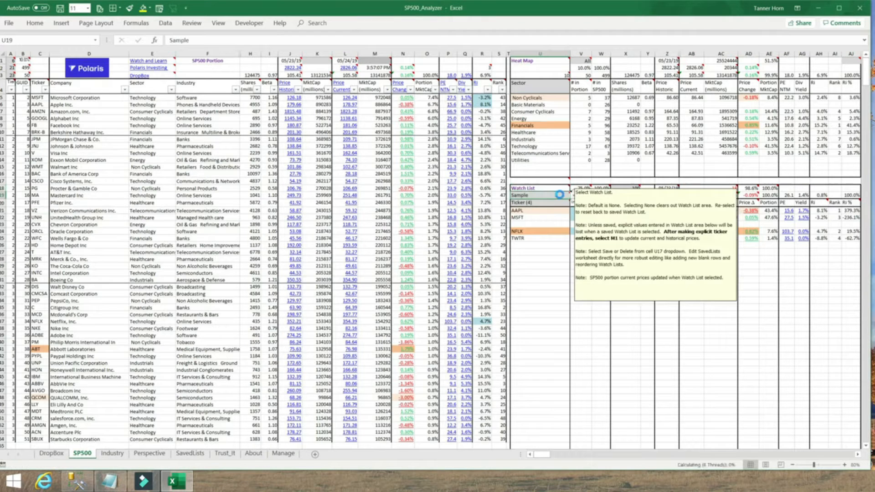
click(574, 195)
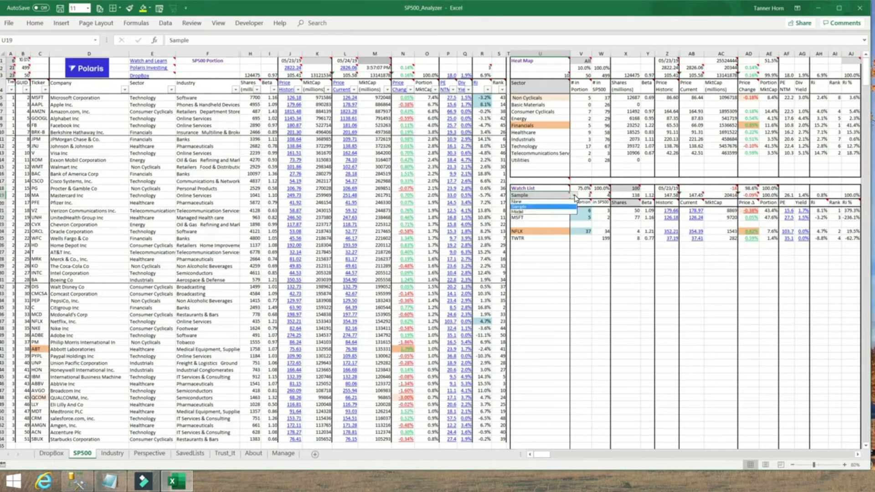
click(531, 202)
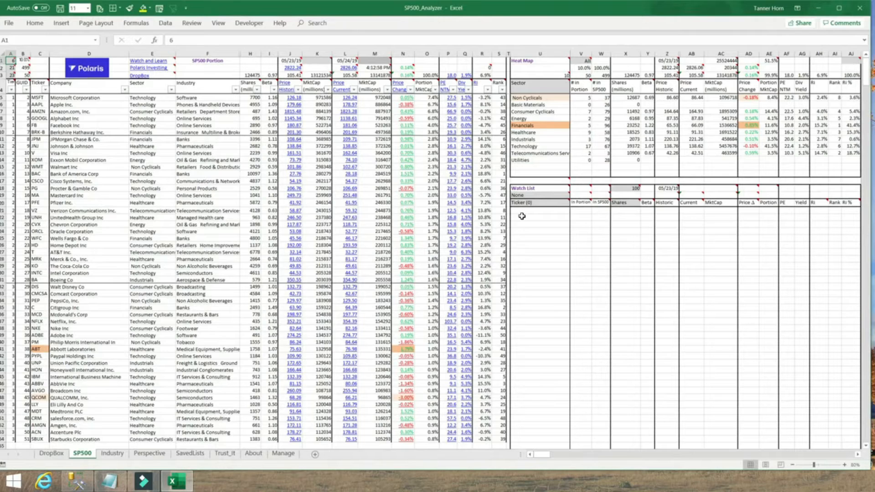
Step: Enter tickers PG, GM and SPLK in cells U22 to U24 of the Watch List and refresh its prices through cell M1
click(522, 215)
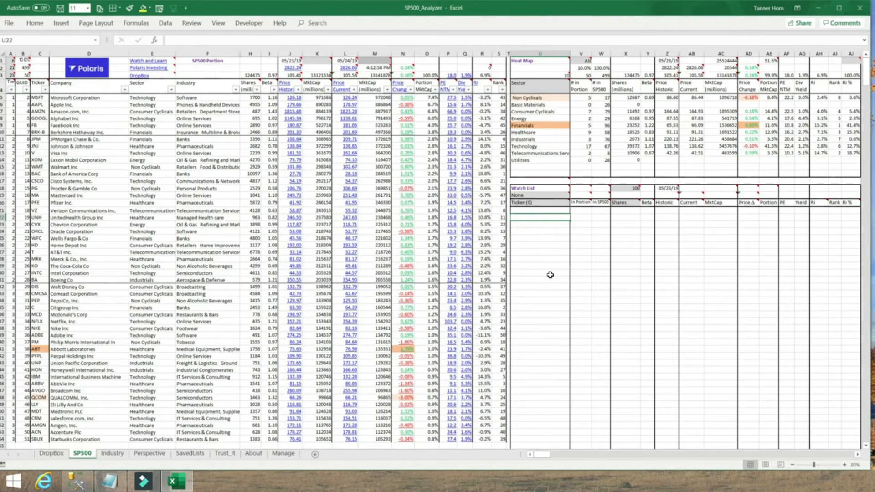
text(PG)
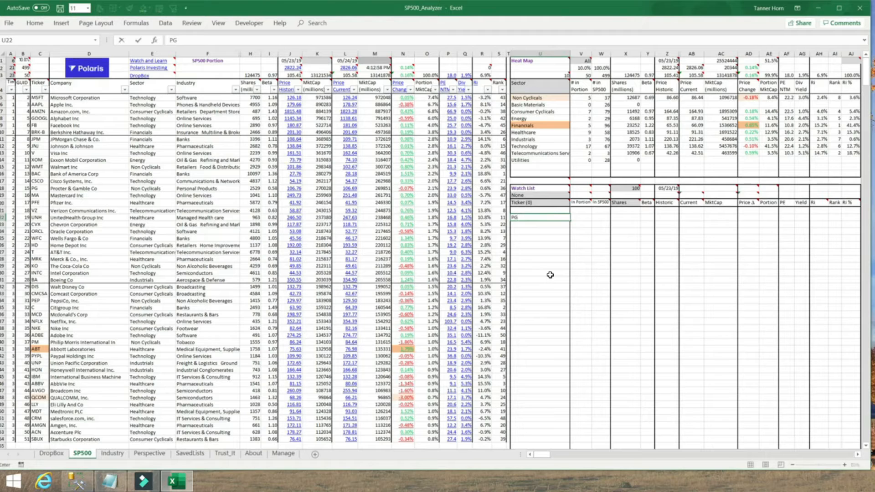
key(Return)
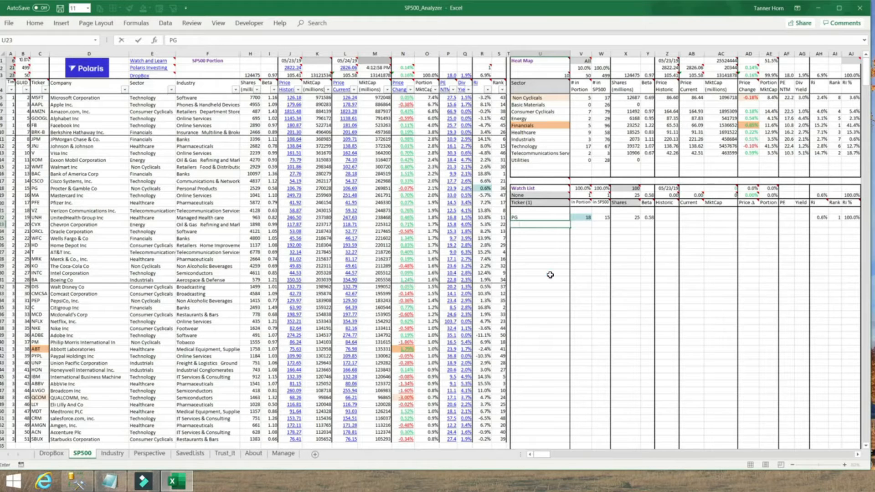
text(GM)
key(Return)
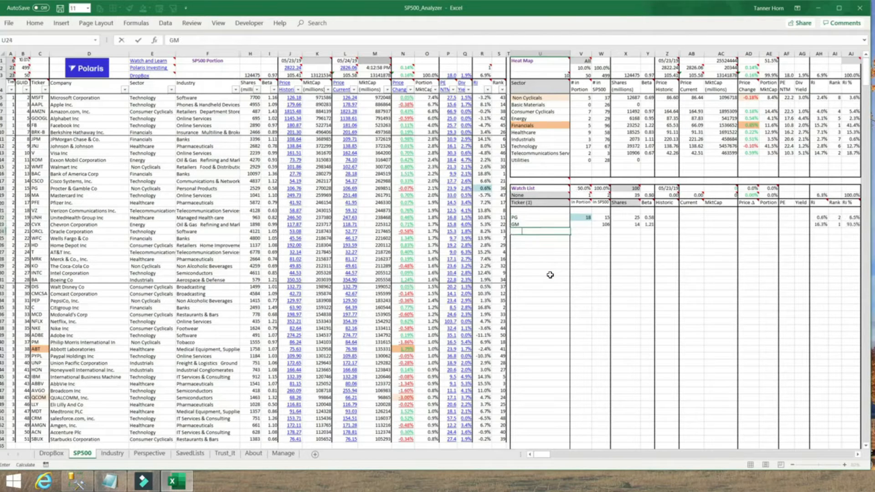
text(SPLK)
key(Return)
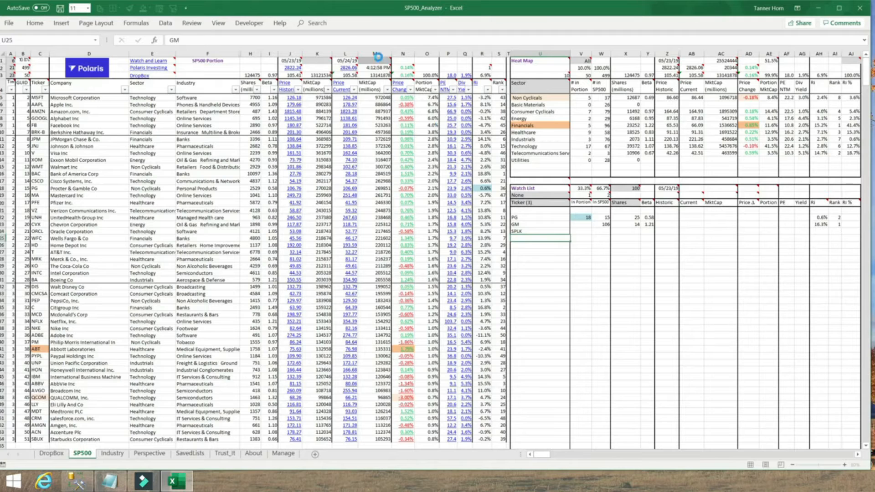
click(374, 60)
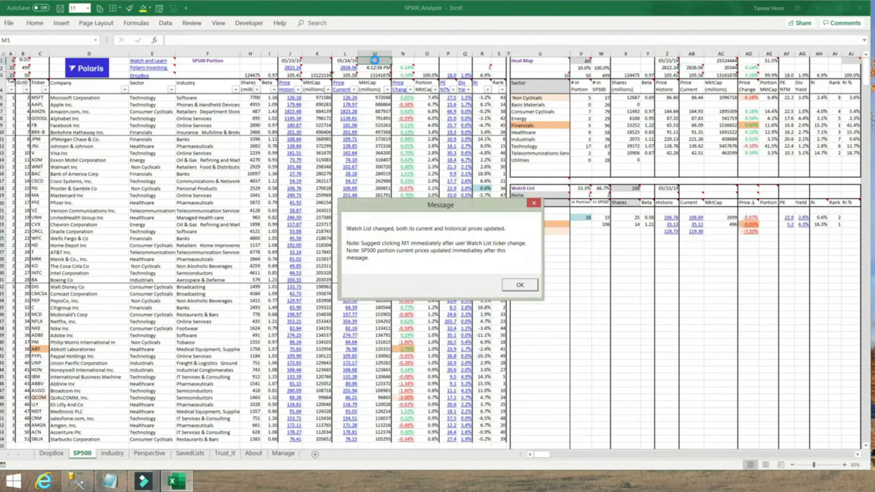
click(517, 284)
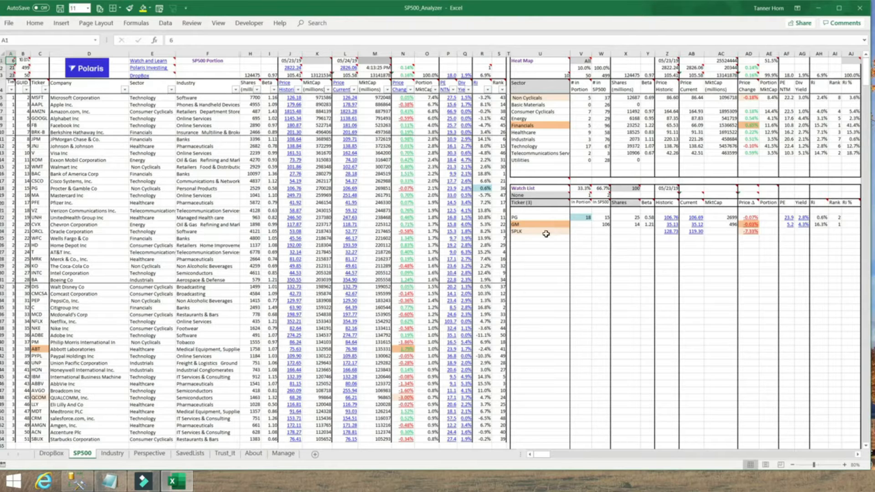
Step: Set the SPLK row's shares to 10 and its beta to 1.6 in the Watch List
click(638, 231)
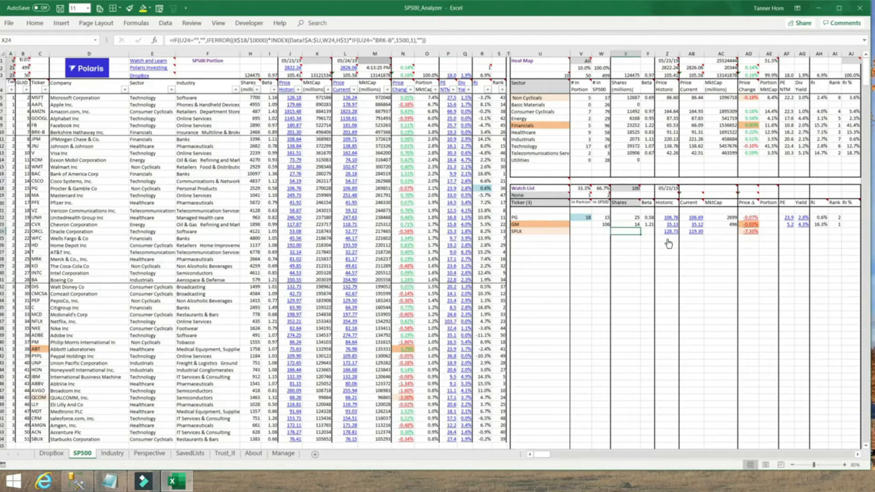
text(10)
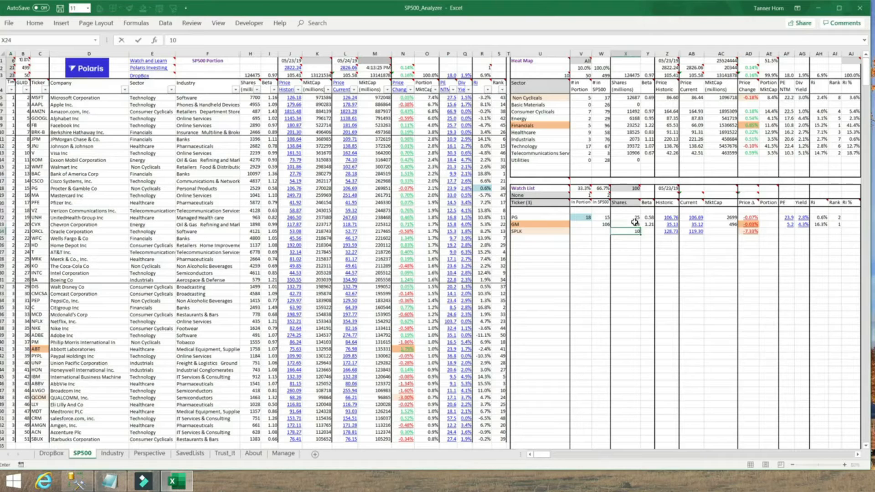
key(Return)
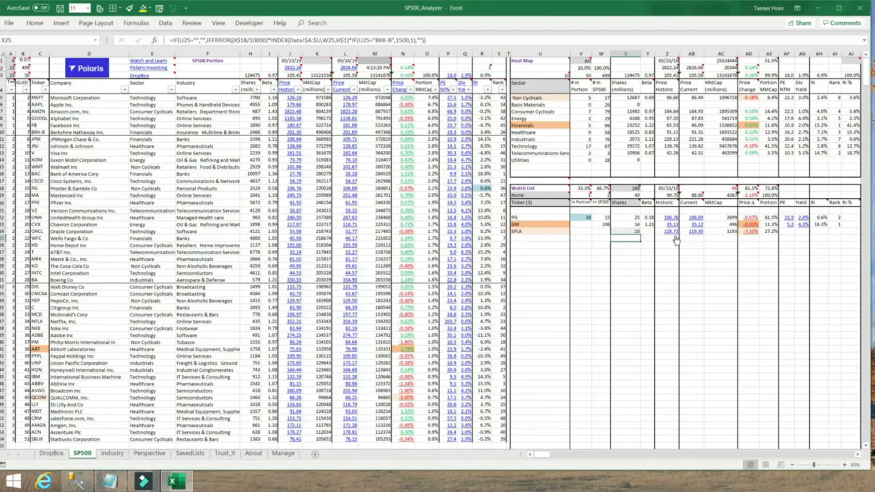
click(647, 231)
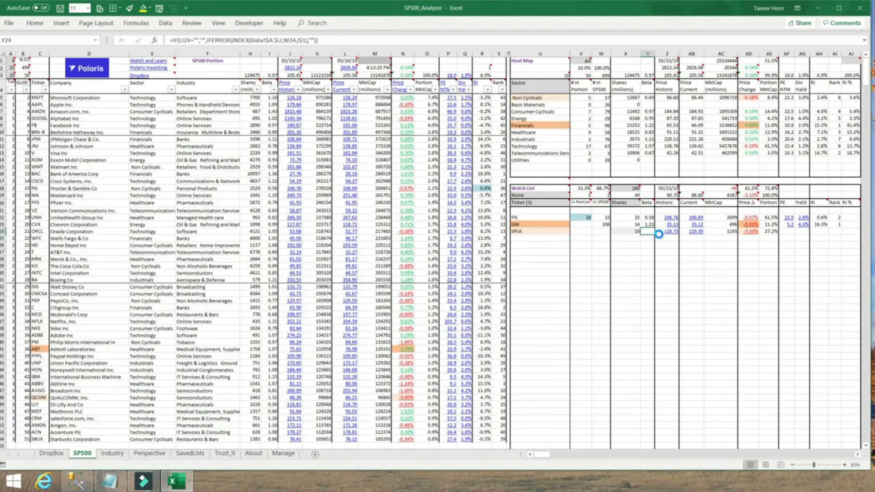
text(1.6)
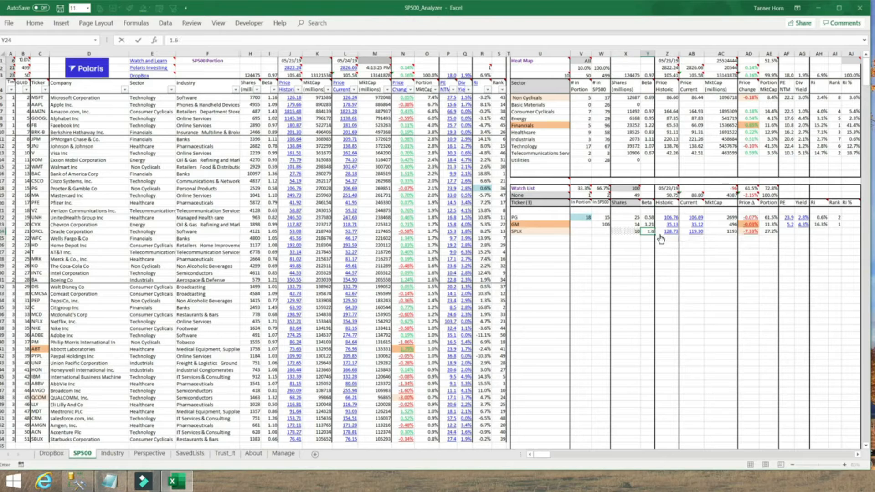
key(Return)
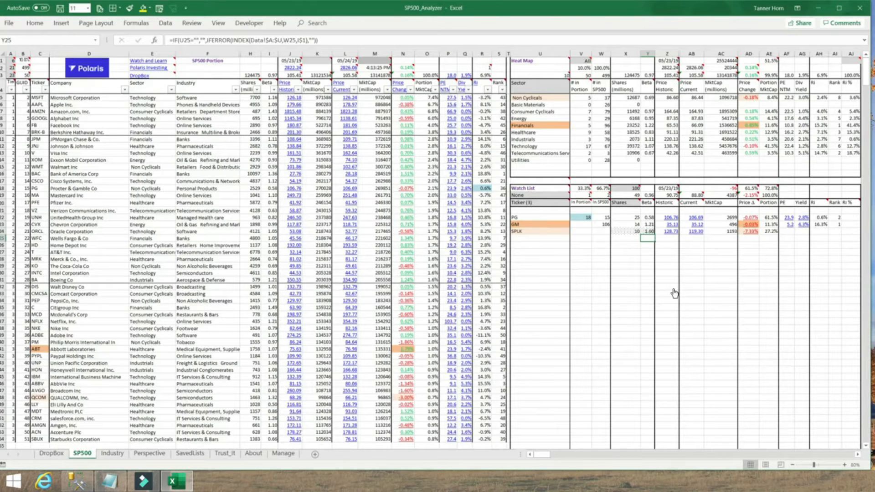
Step: Reset the Watch List selection to None, discarding the manually entered PG, GM and SPLK rows
mouse_move(546, 197)
click(518, 245)
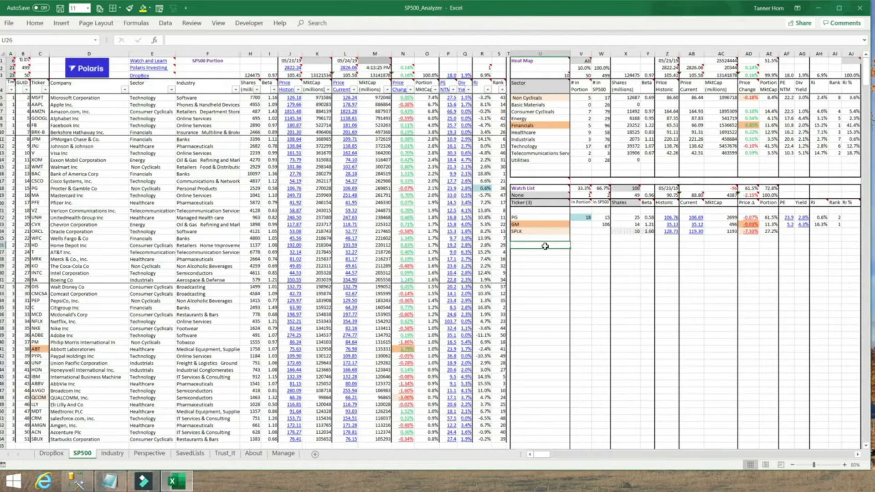
click(555, 196)
click(573, 195)
click(534, 208)
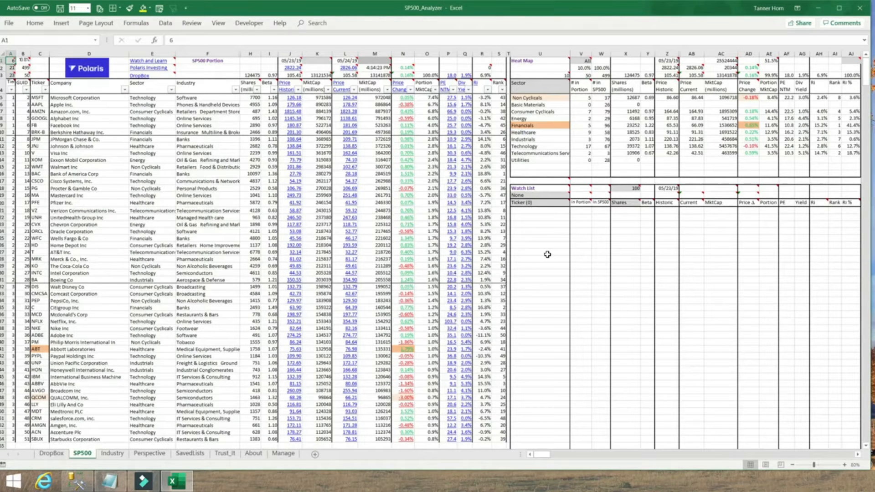
Step: On the SavedLists sheet, start a new watch list named MyList in cell B18 with ticker PG
click(189, 455)
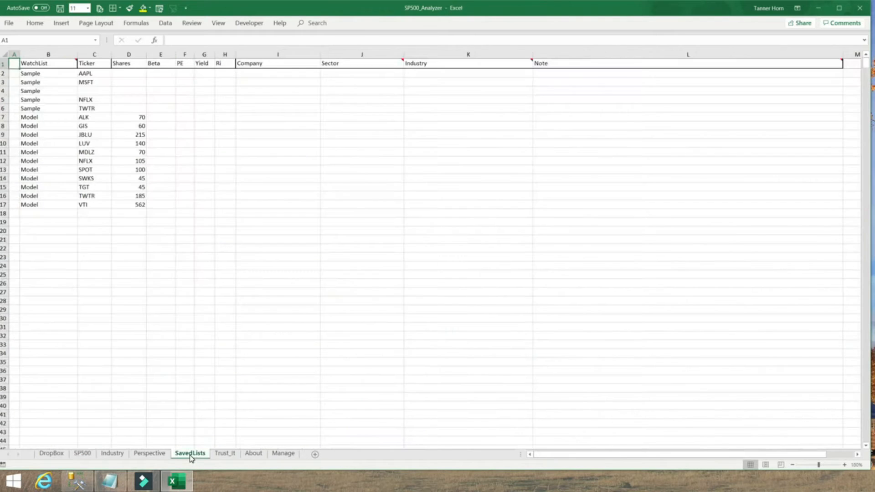
click(32, 212)
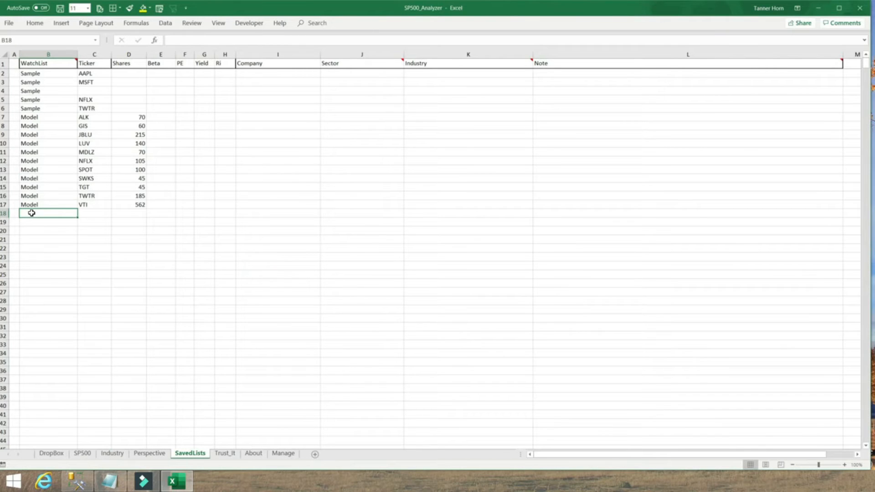
text(My)
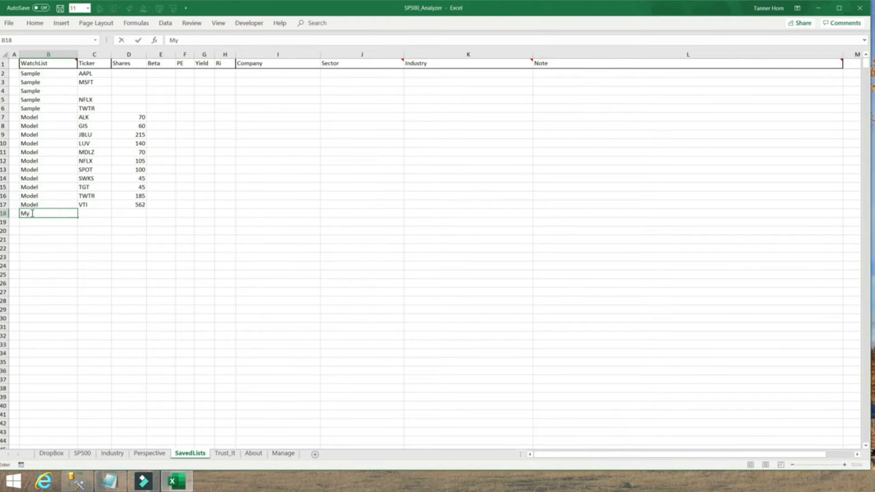
text(List)
key(Tab)
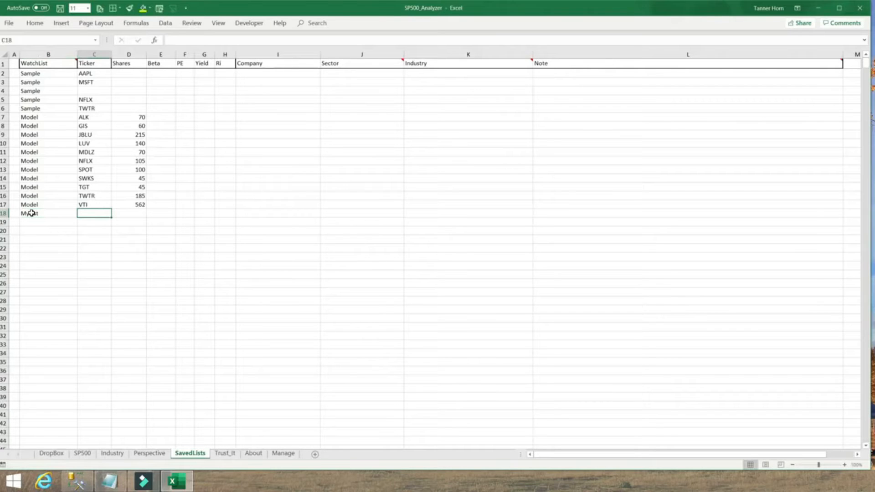
text(PG)
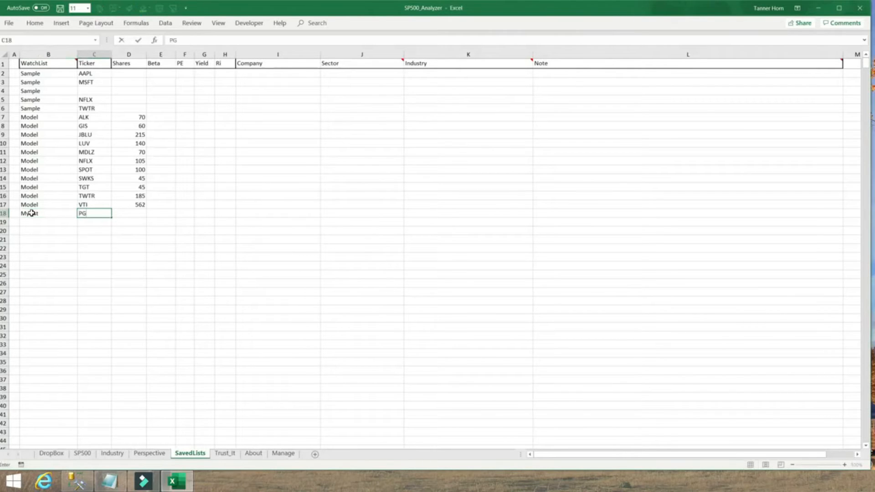
key(Return)
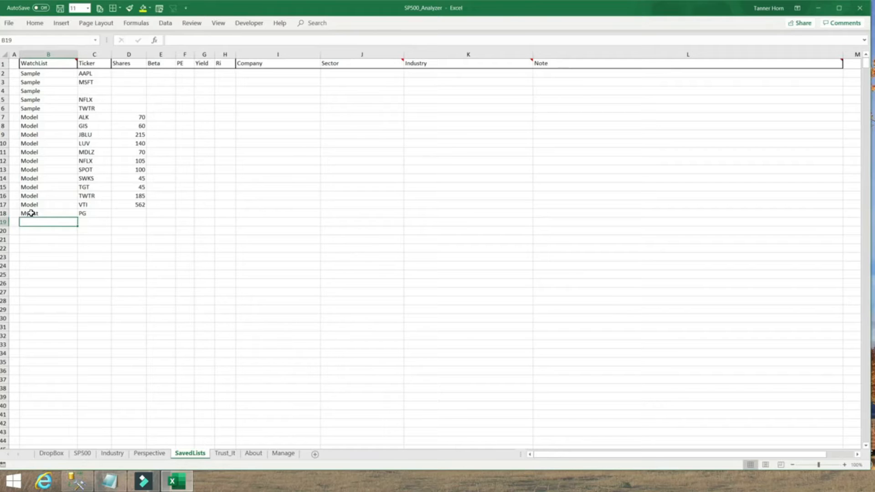
Step: Fill the MyList name down to rows 19 and 20 and enter tickers GM and SPLK beside it
click(38, 214)
drag(76, 218, 78, 236)
click(85, 221)
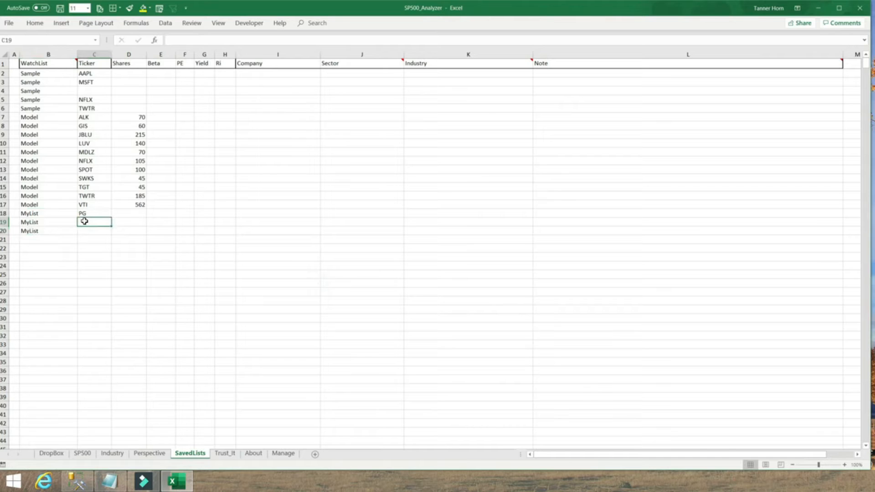
text(GE)
key(Return)
text(SPOTLK)
key(Return)
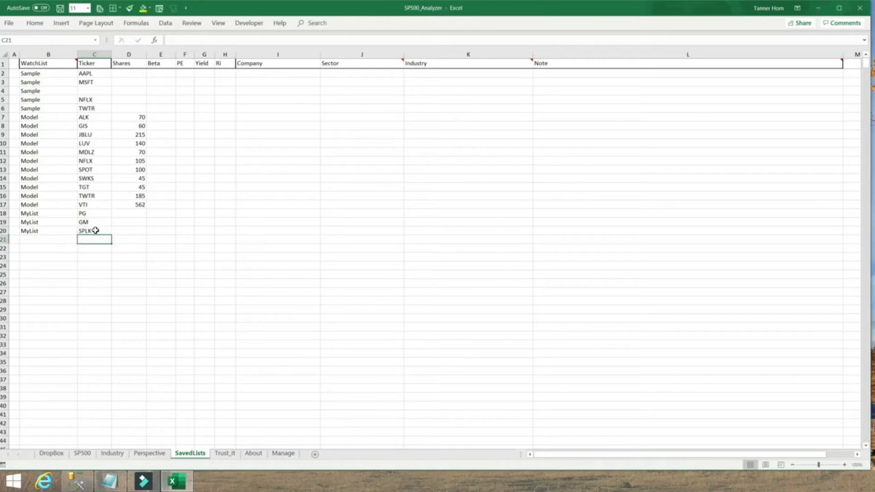
Step: Enter the MyList shares in cells D18 to D20: 20 for PG, 25 for GM and 10 for SPLK
drag(33, 213, 125, 229)
click(133, 213)
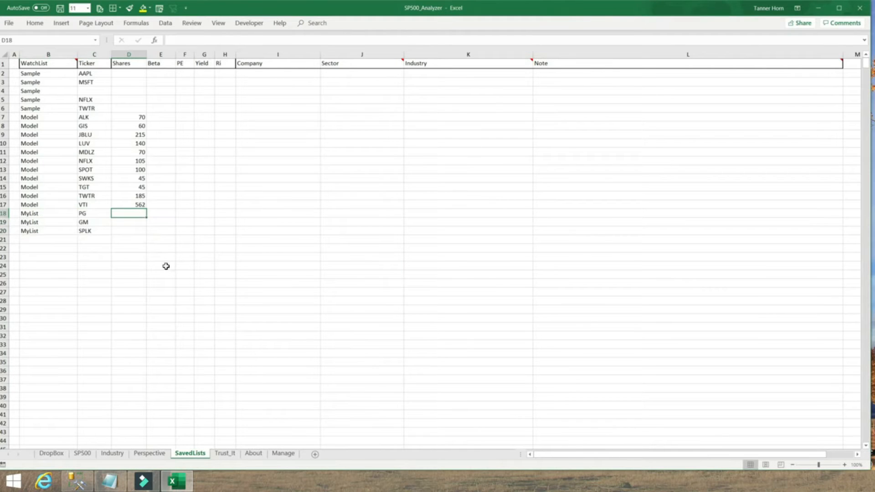
text(20)
key(Return)
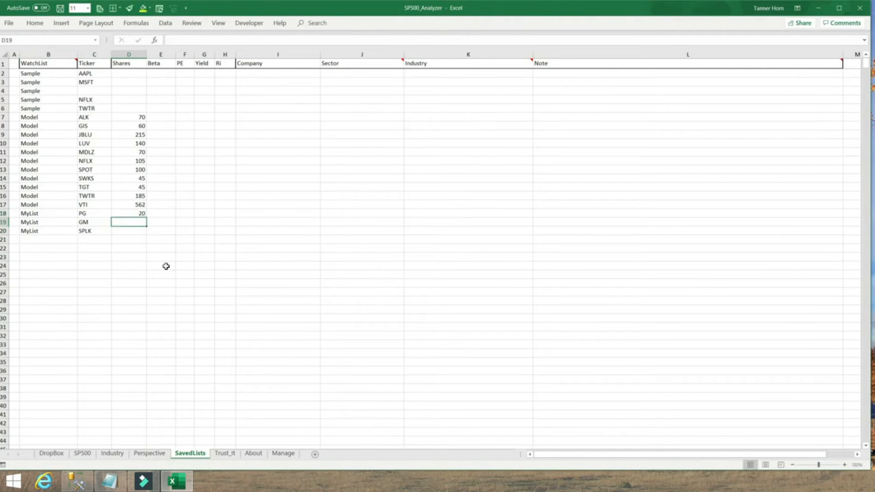
text(25)
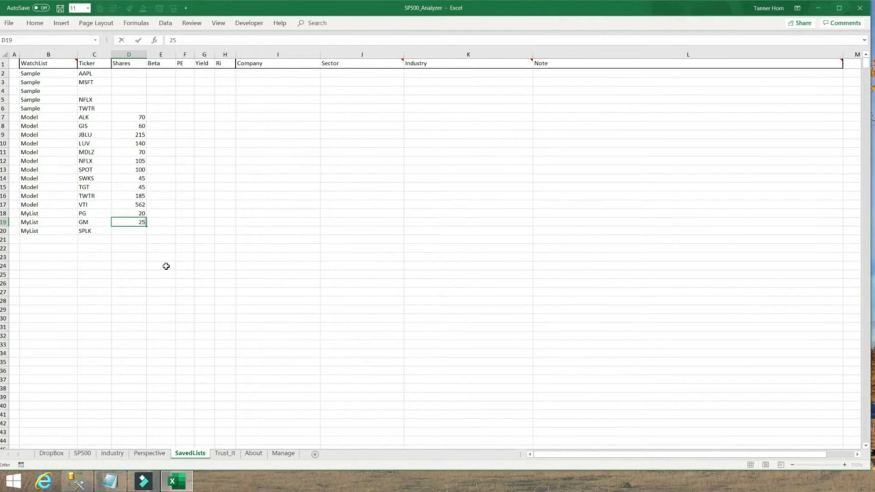
key(Return)
text(10)
key(Return)
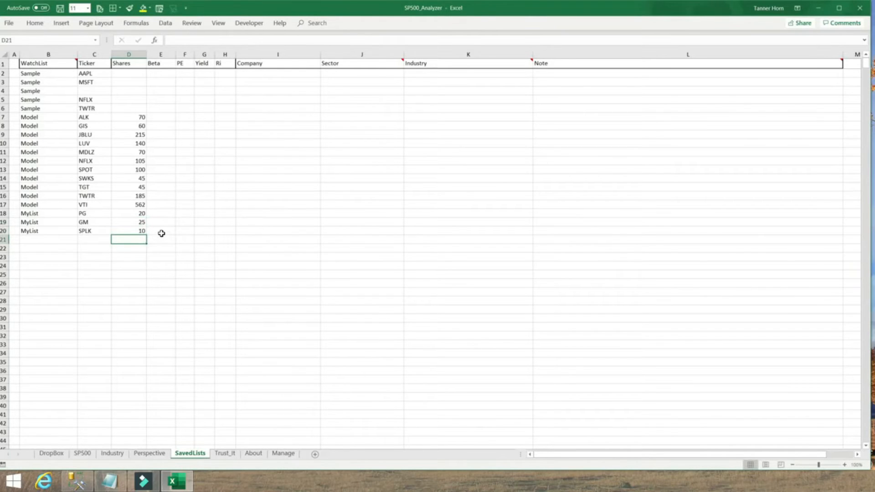
Step: Set the SPLK row's beta to 1.60 and its PE to 30 in the saved MyList
click(164, 214)
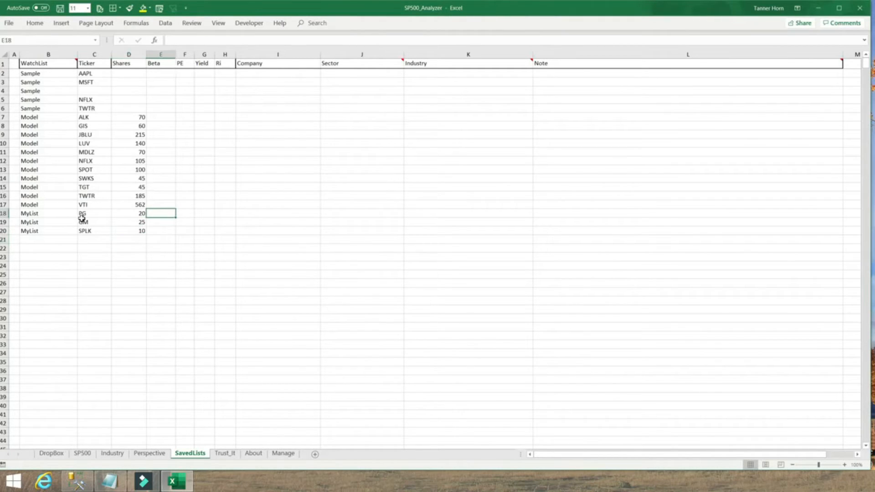
drag(39, 216, 166, 220)
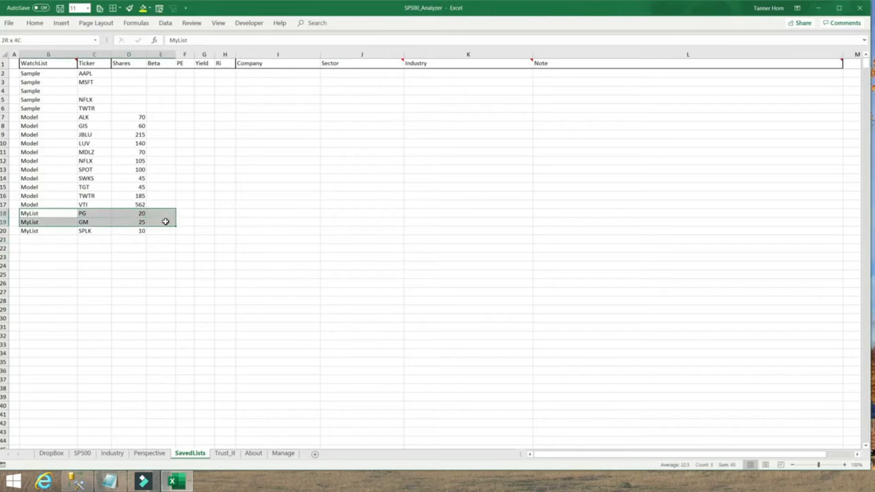
click(163, 233)
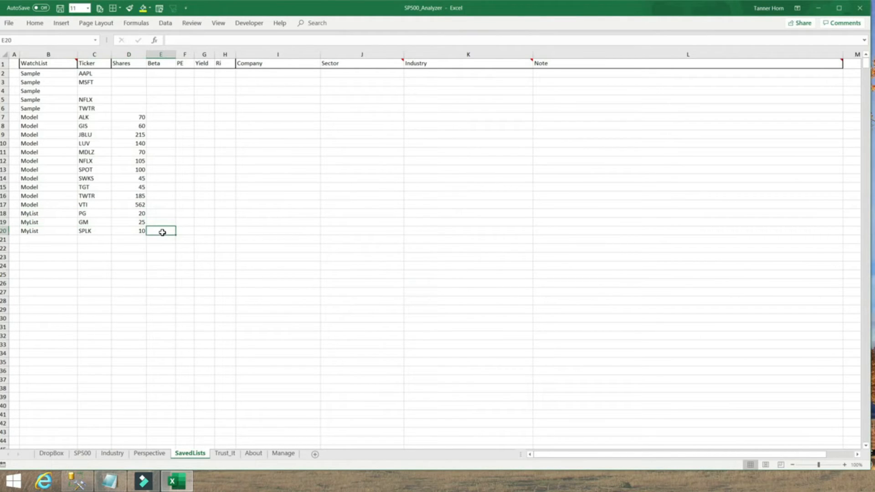
text(1.60)
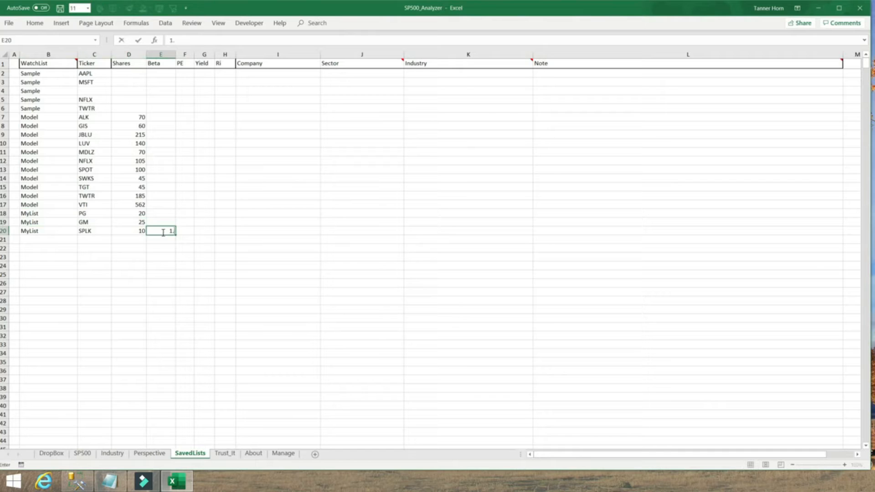
key(Return)
click(186, 233)
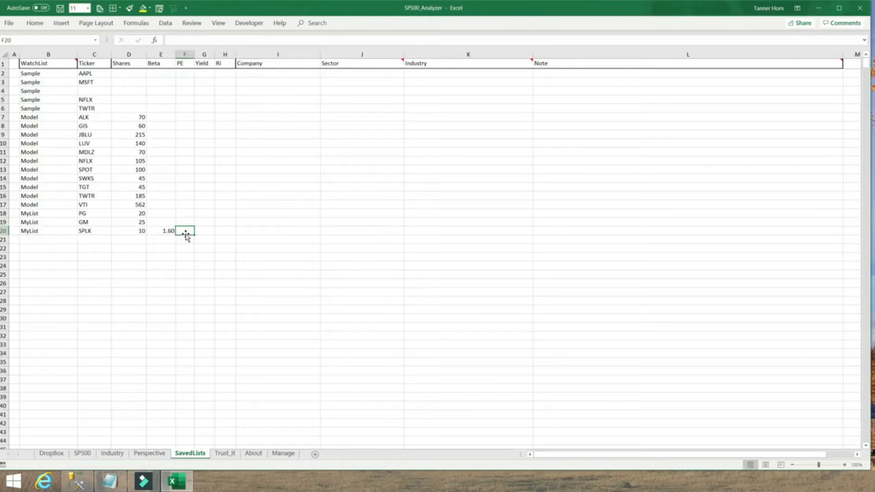
text(30)
key(Return)
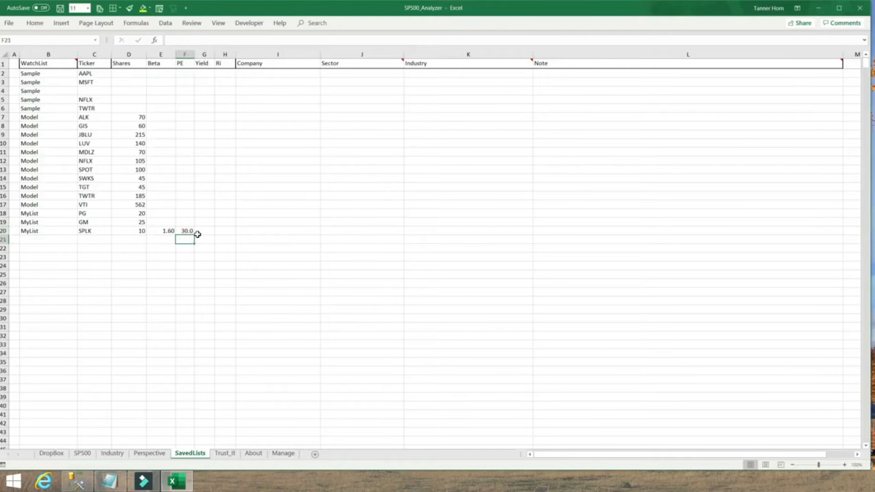
Step: Set the SPLK row's yield to 0% and its Ri to 15% in the saved MyList
click(204, 232)
text(0)
key(Return)
click(225, 232)
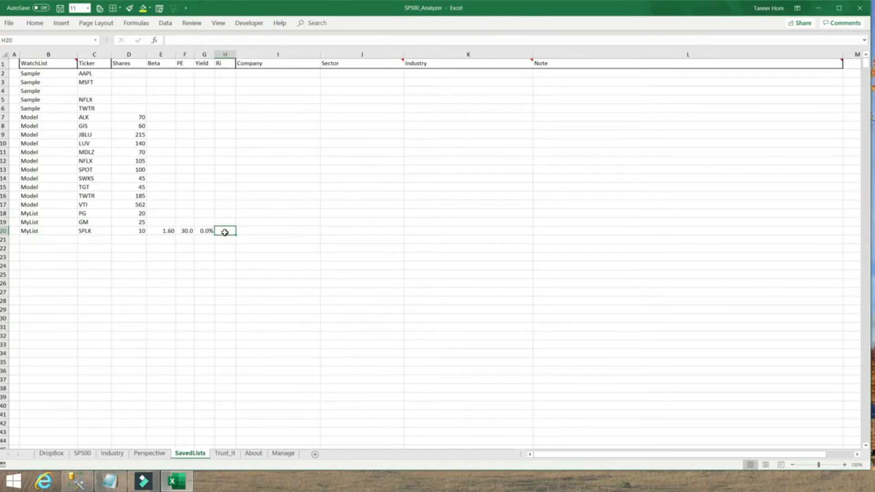
text(10)
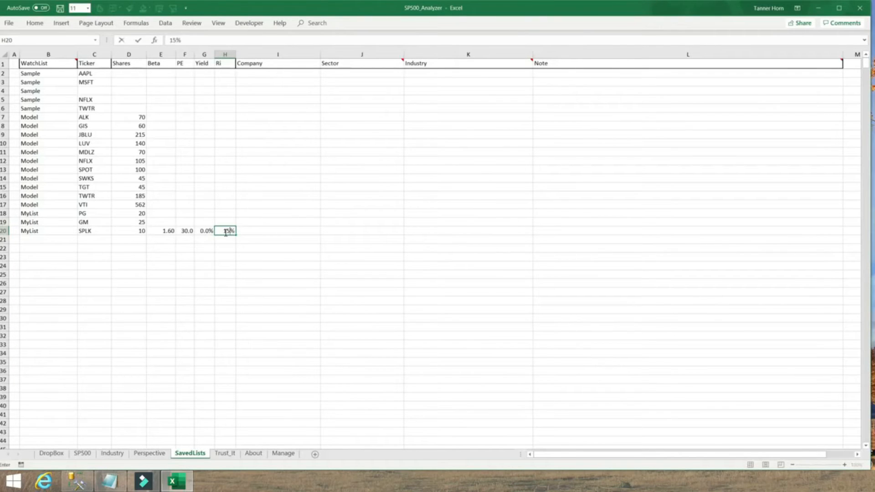
key(Return)
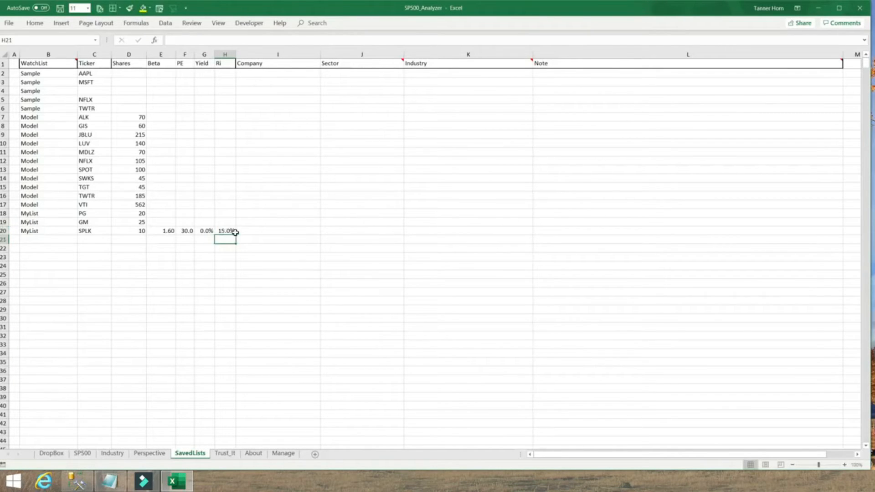
Step: Fill in the SPLK row's company as Splunk, sector as Technology and industry as Computers
click(263, 231)
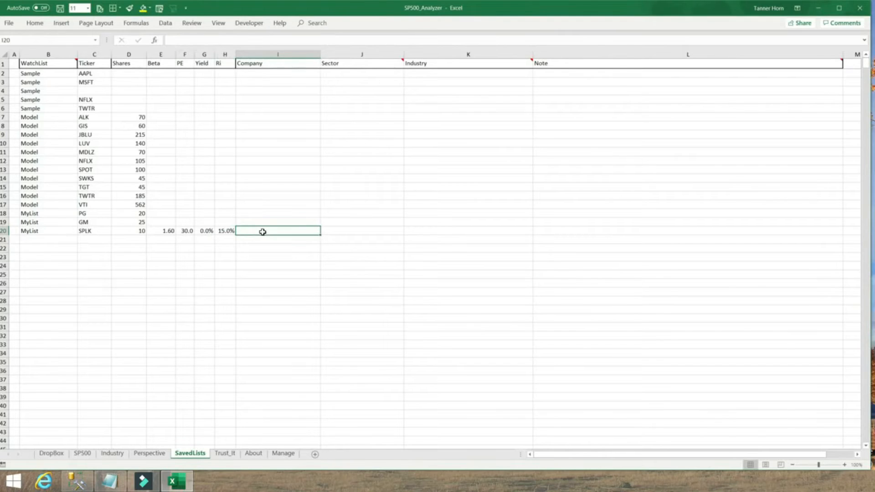
text(Splunk)
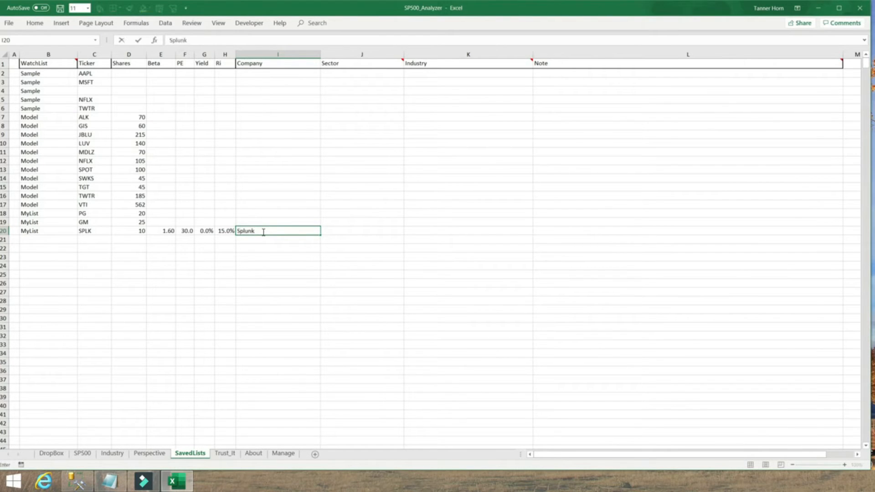
click(337, 230)
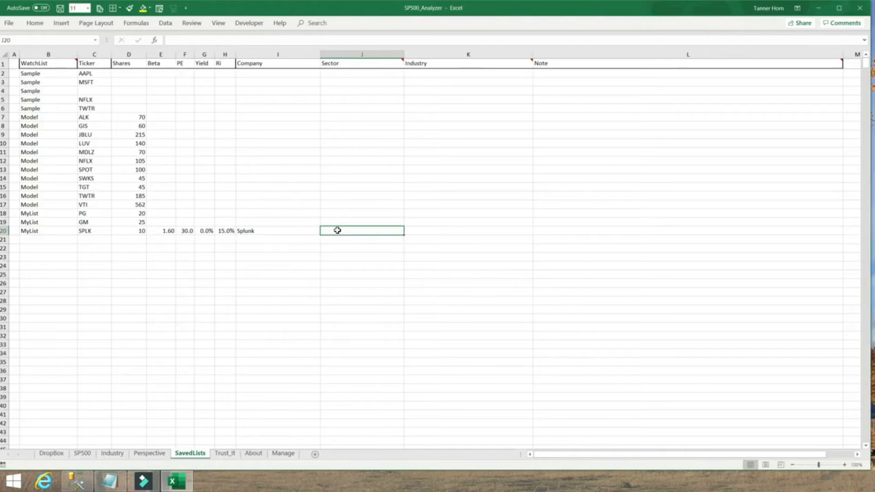
text(Technology)
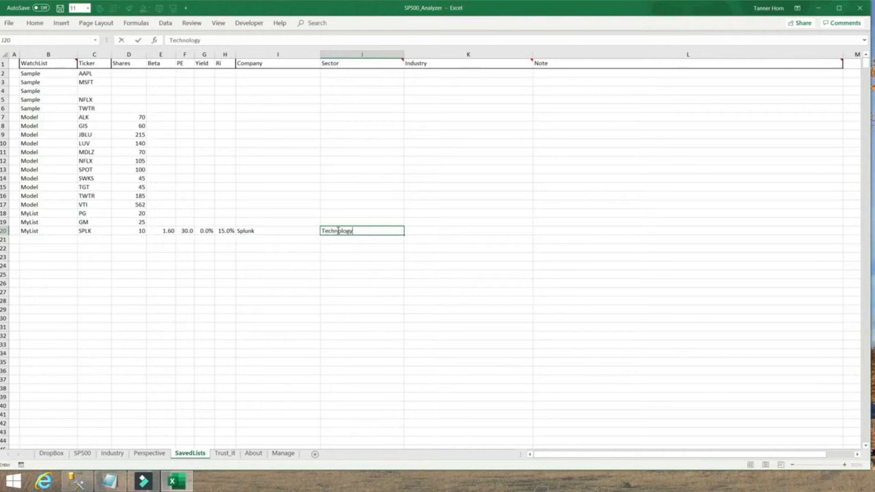
click(421, 231)
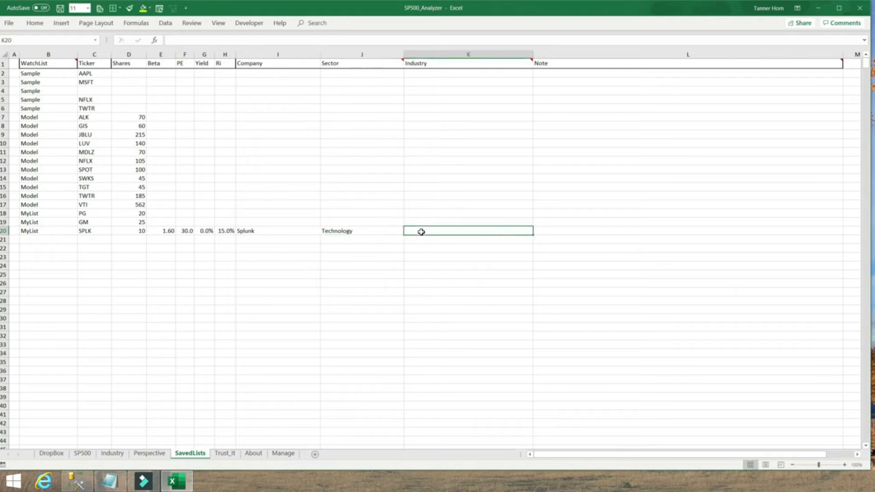
text(Computers)
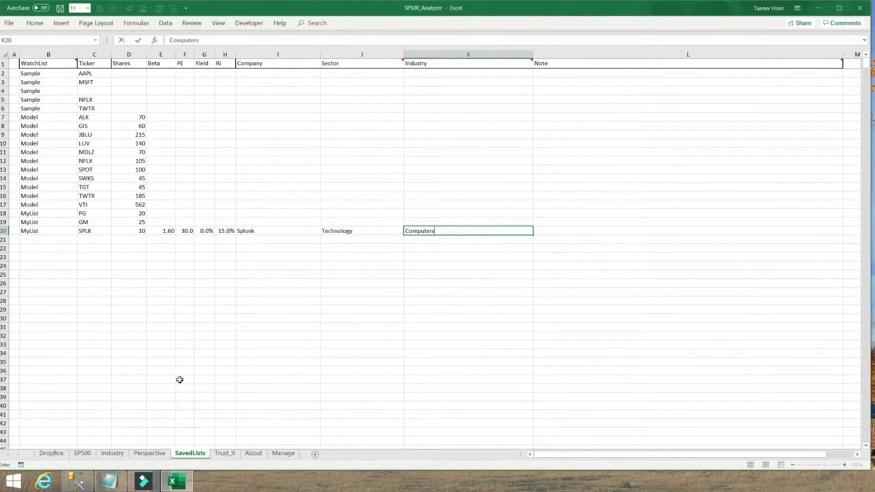
Step: Load the saved MyList into the Watch List on the SP500 sheet
click(79, 454)
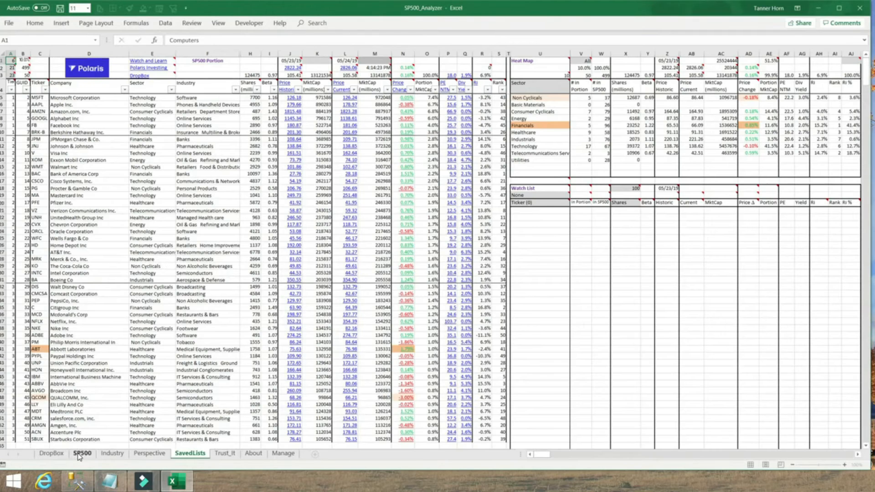
click(543, 198)
click(574, 196)
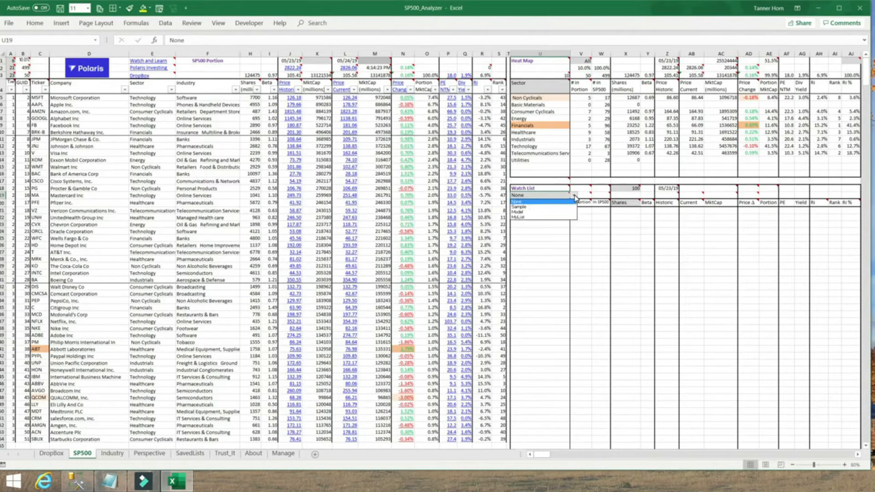
click(523, 217)
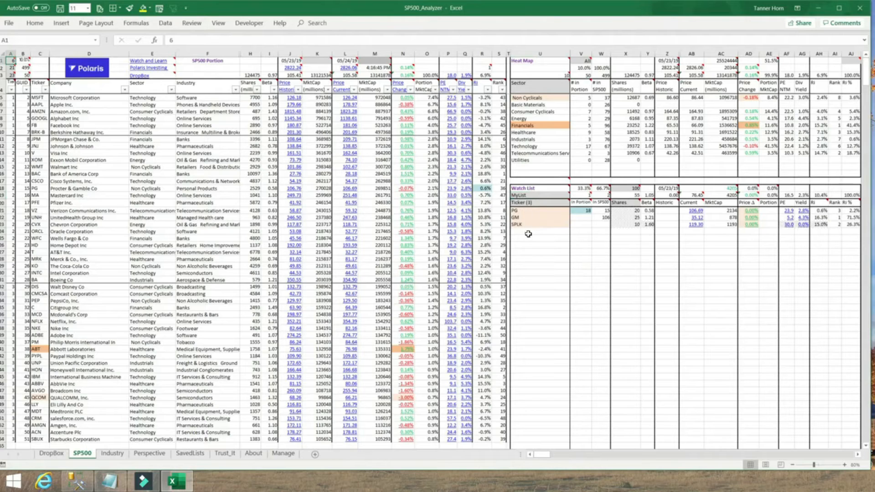
Step: Compare the Watch List's beta values for PG, GM and SPLK with the MyList rows on the SavedLists sheet
drag(633, 210, 653, 218)
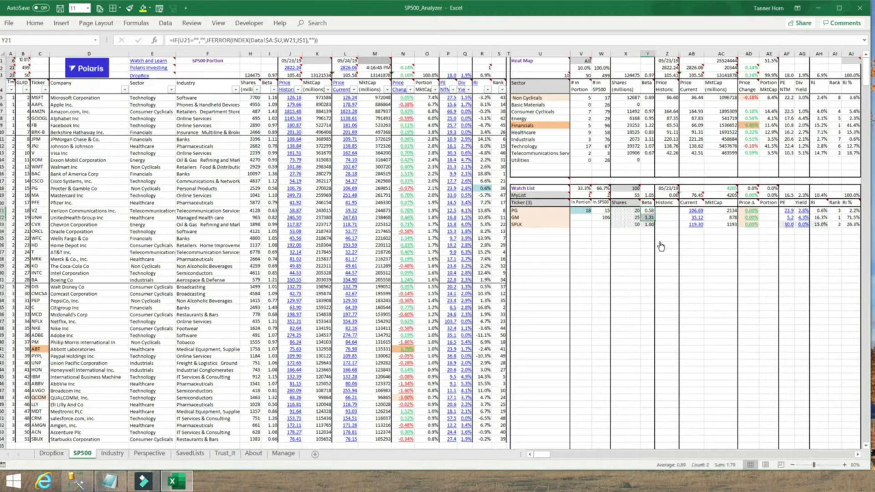
click(651, 225)
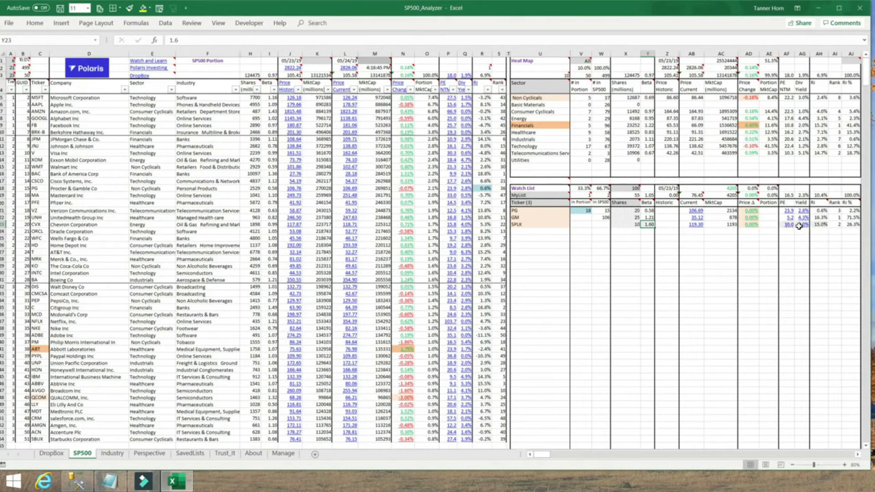
click(189, 453)
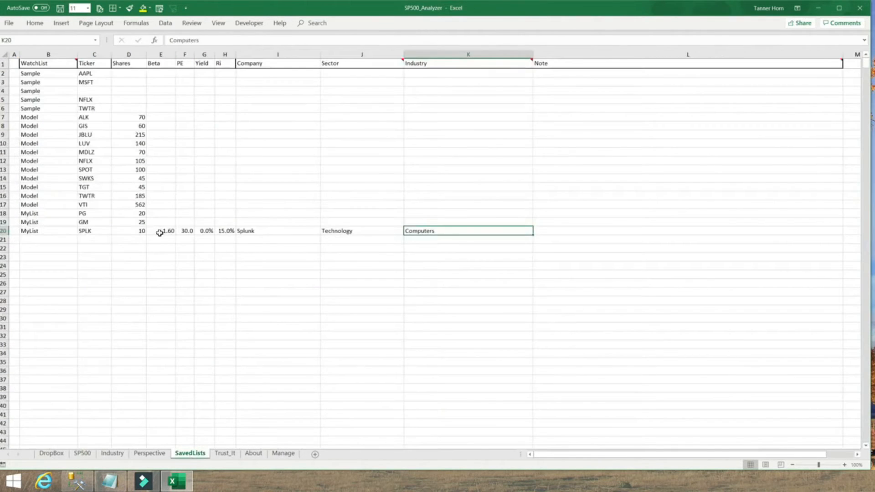
click(82, 454)
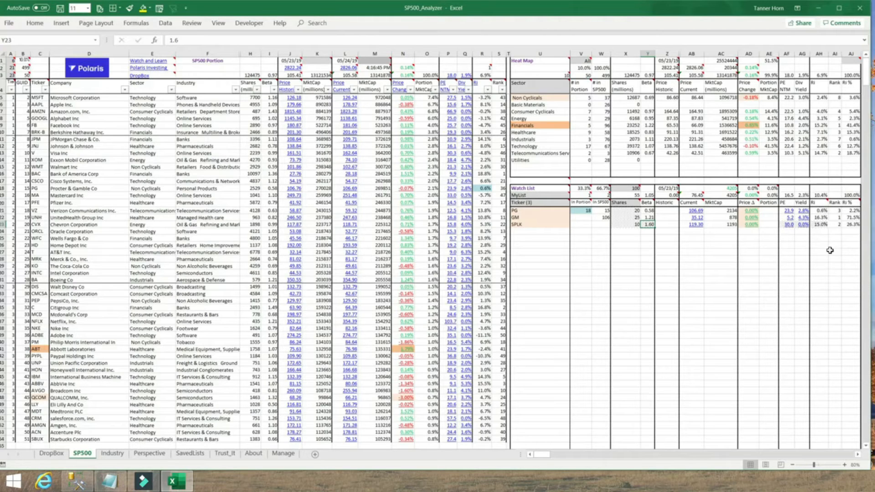
click(188, 453)
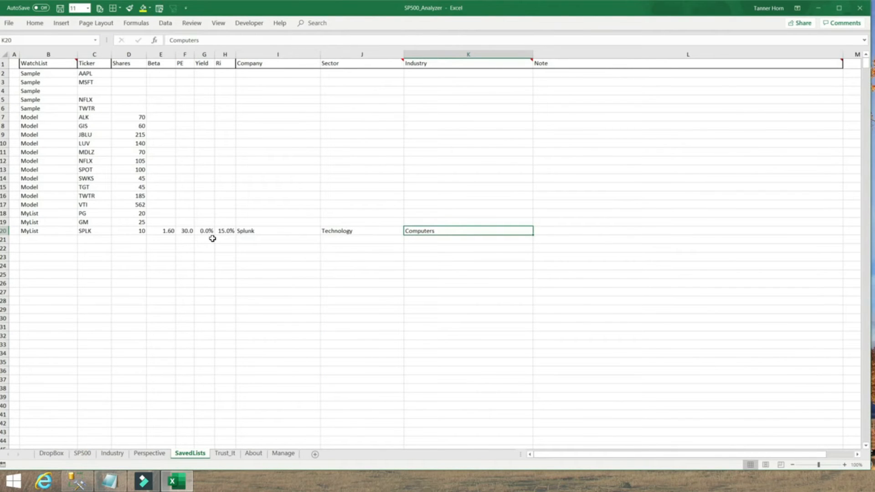
Step: Check the order of the saved lists offered in the Watch List selector on the SP500 sheet
click(13, 64)
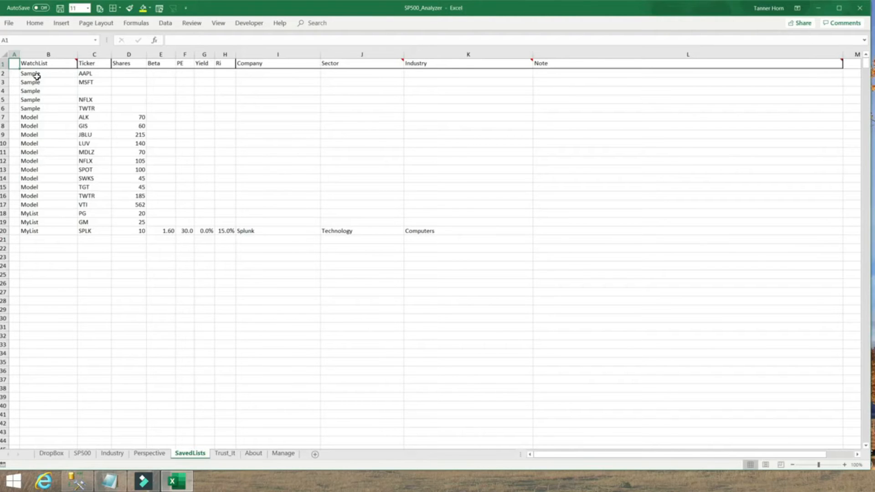
click(82, 453)
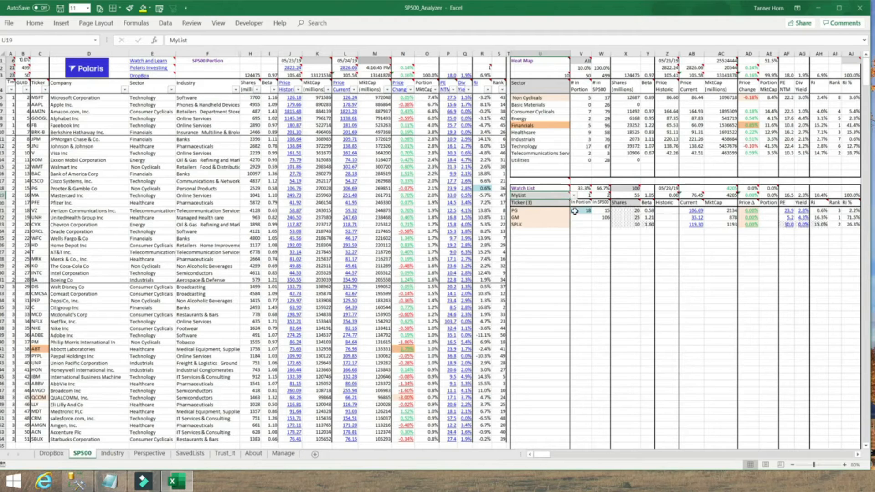
click(575, 196)
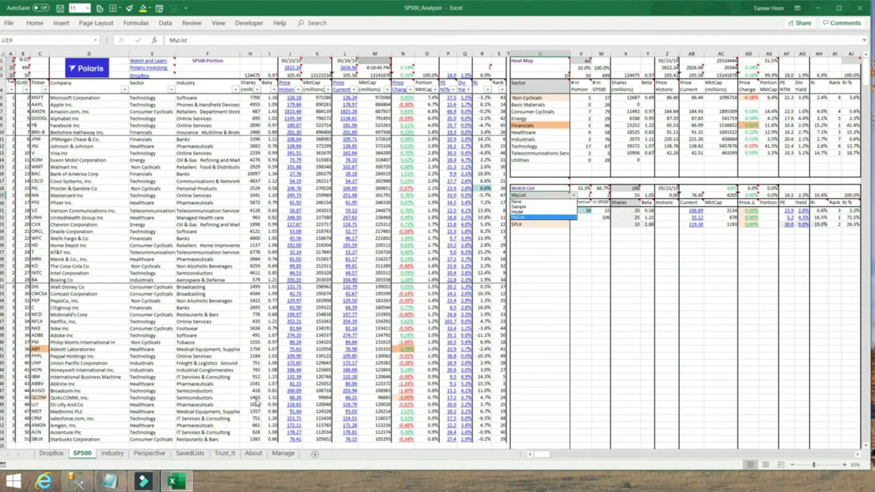
Step: Move the MyList PG row above the first Model row on SavedLists and check the Watch List selector's order on SP500
click(191, 454)
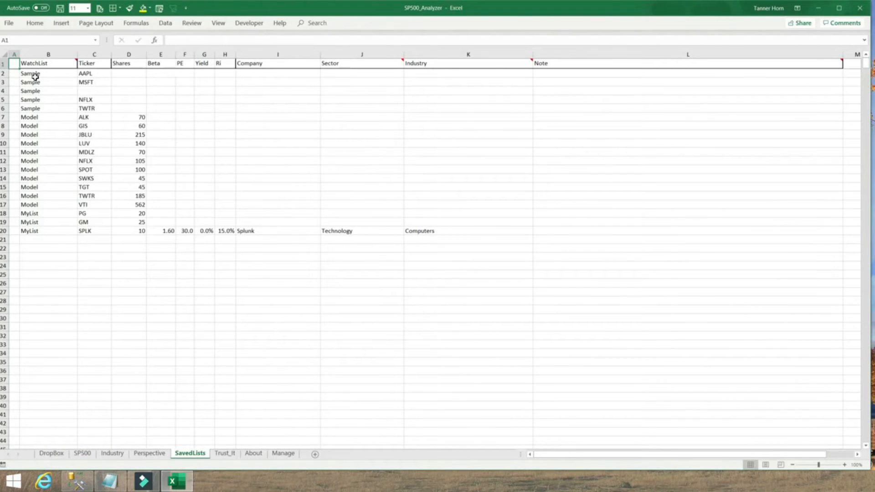
click(2, 212)
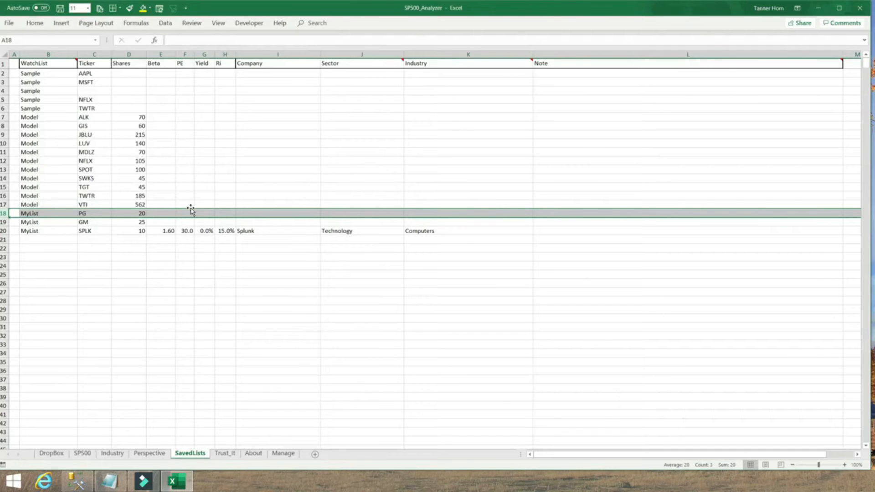
drag(191, 210, 191, 118)
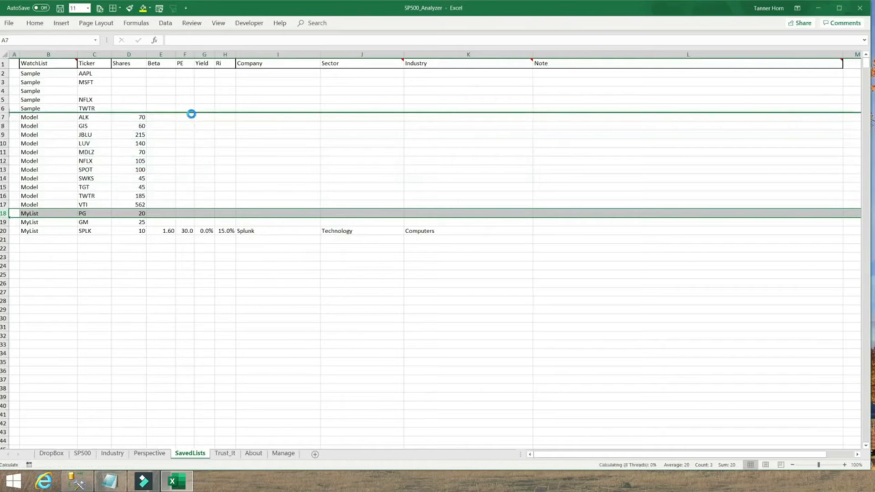
click(79, 453)
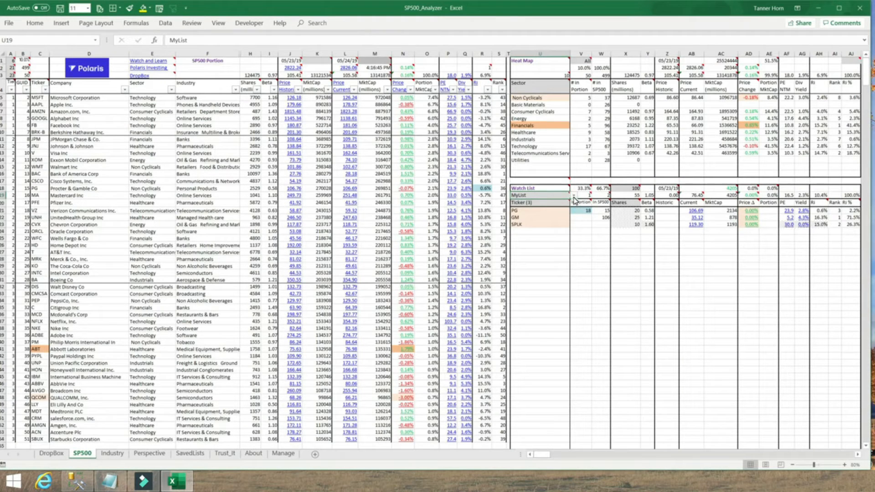
click(573, 196)
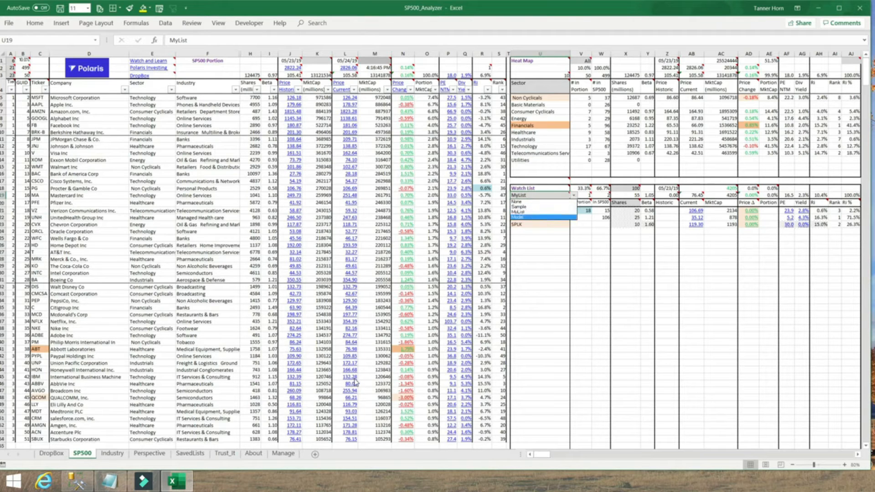
Step: Return the PG row on the SavedLists sheet to its place directly above the MyList GM row
click(191, 457)
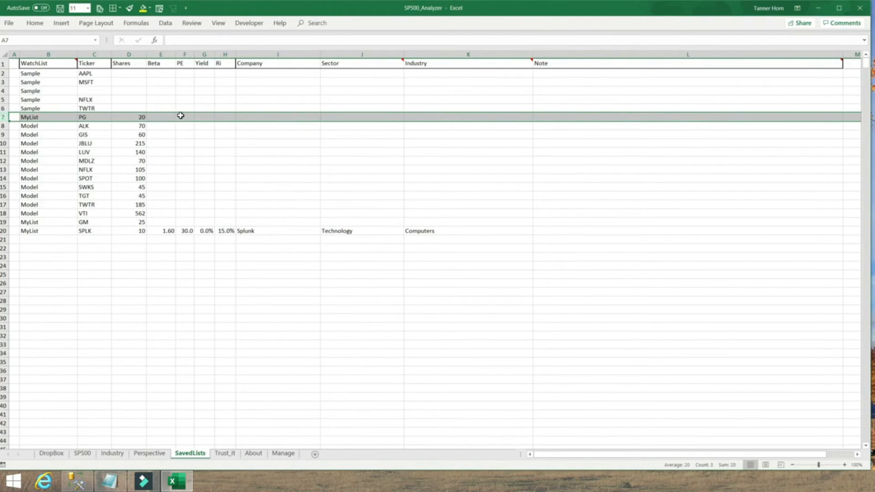
drag(164, 117, 143, 222)
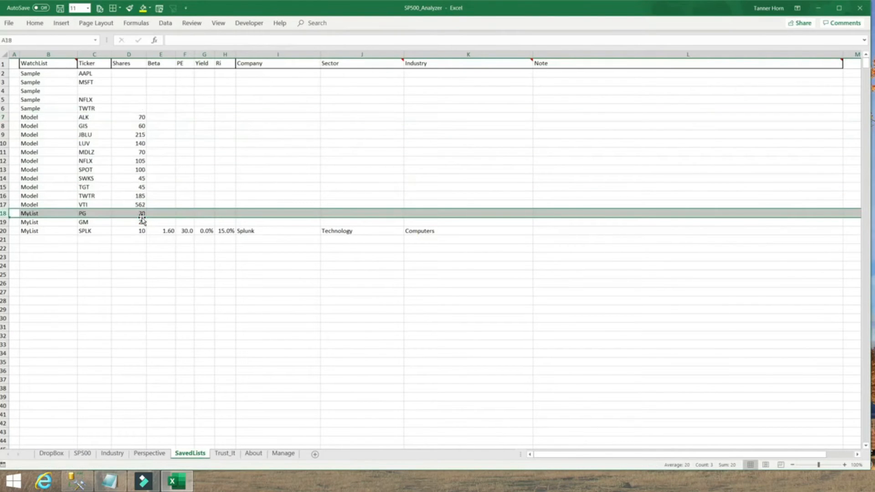
Step: Delete the three MyList rows for PG, GM and SPLK from the SavedLists sheet
click(2, 212)
drag(3, 213, 3, 230)
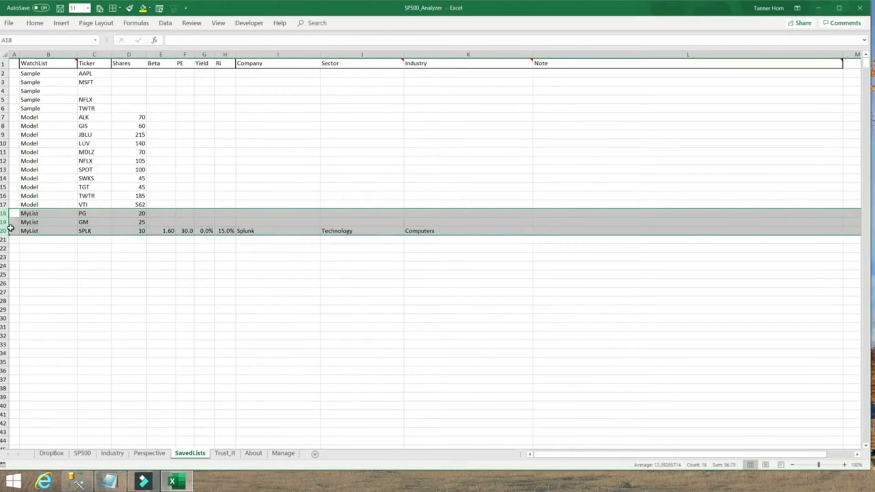
right_click(3, 218)
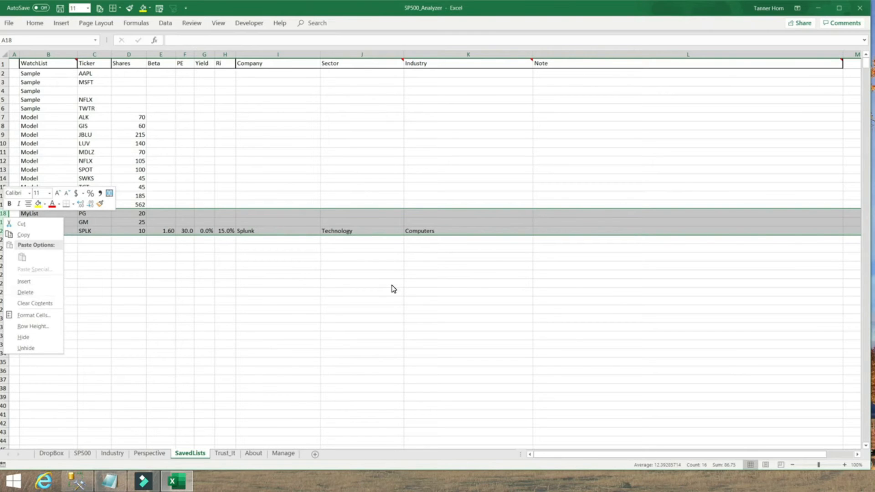
key(Escape)
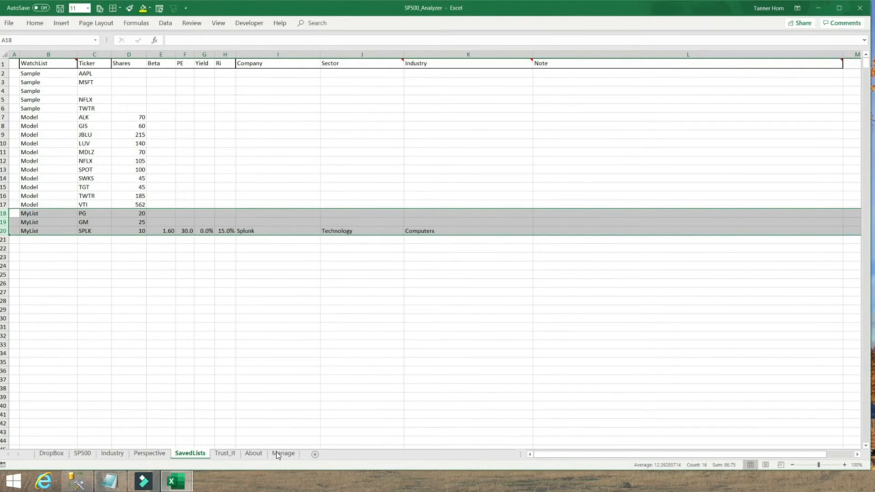
right_click(4, 216)
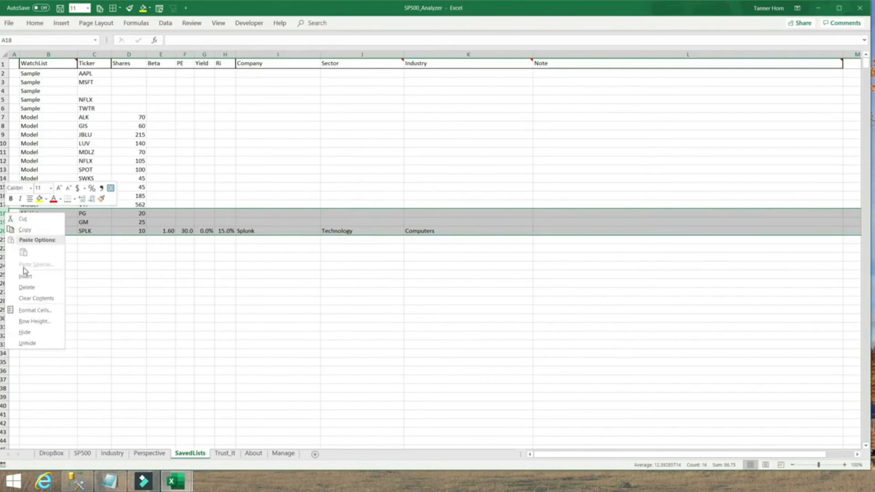
click(27, 288)
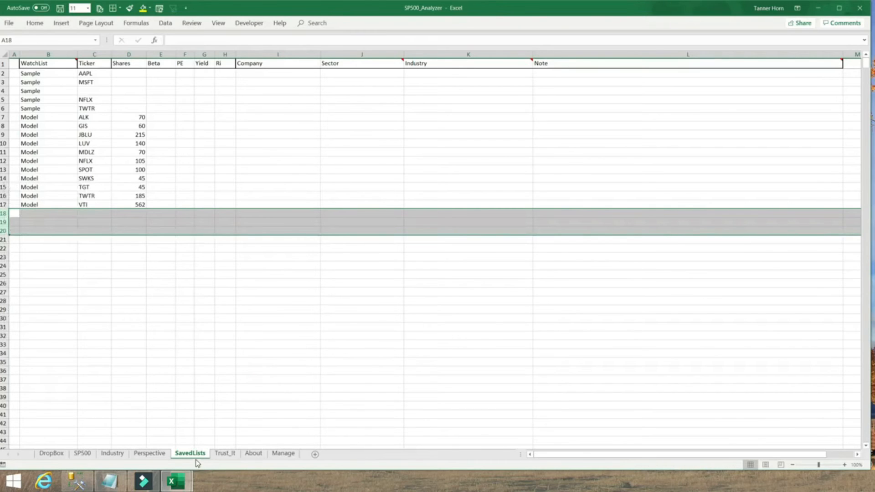
Step: Set the Watch List Save/Delete feature in cell H3 of the Manage sheet to On
click(283, 453)
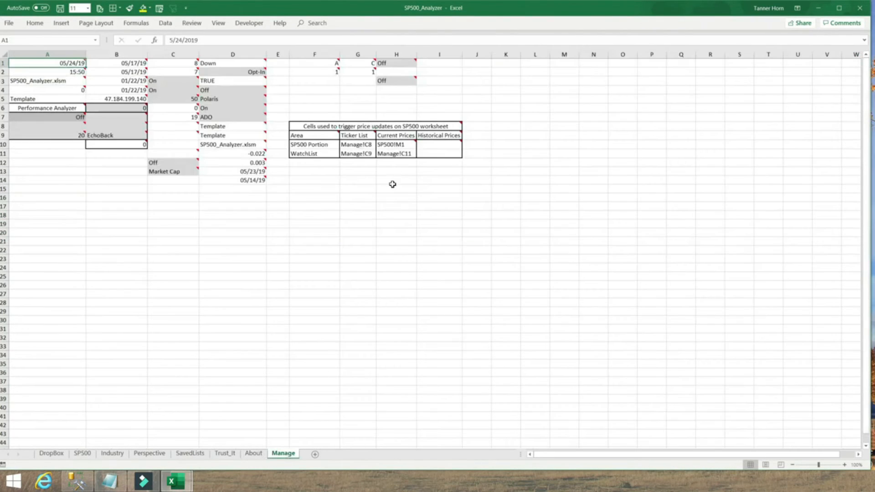
click(405, 81)
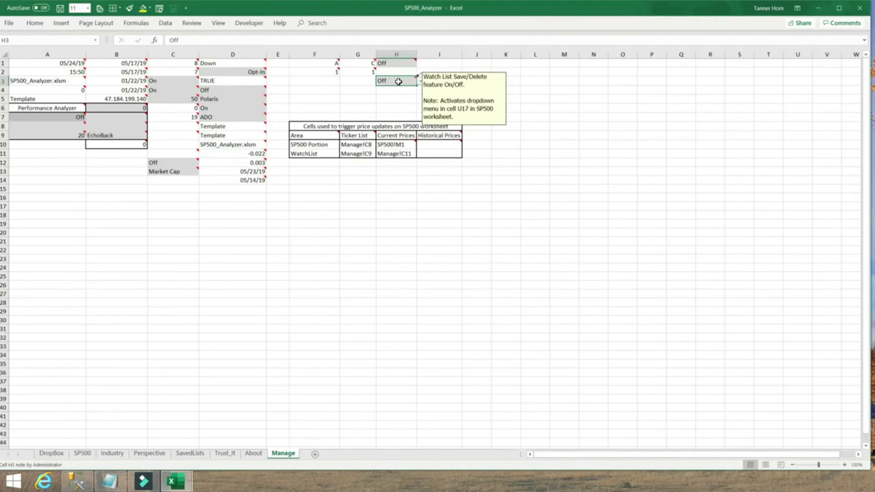
click(420, 81)
click(392, 88)
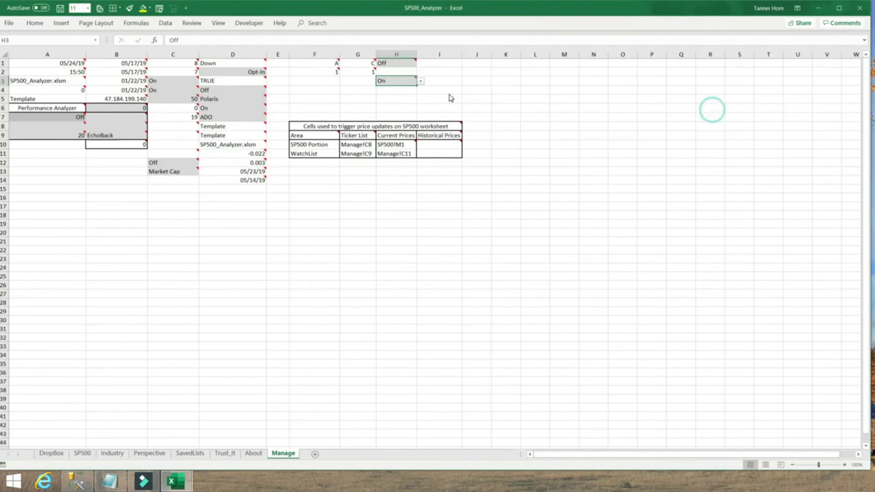
Step: Save the current Watch List under the name MyList using the Save option in cell U17 of the SP500 sheet
click(83, 453)
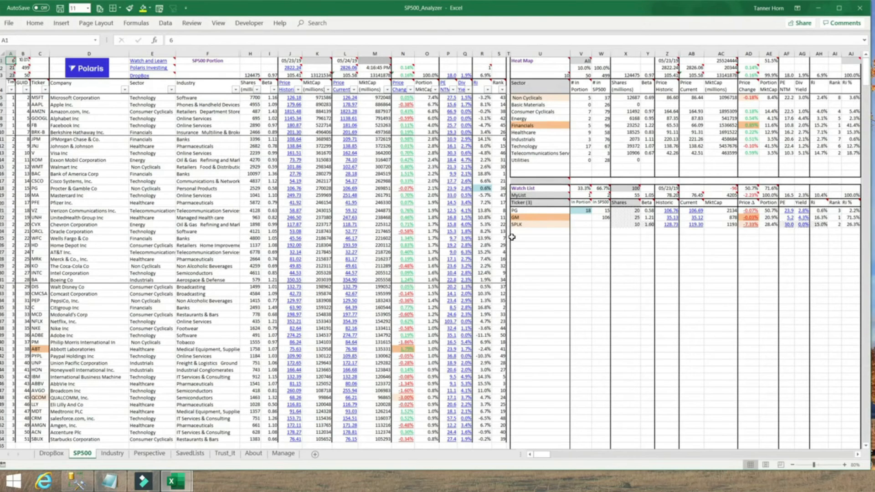
mouse_move(533, 182)
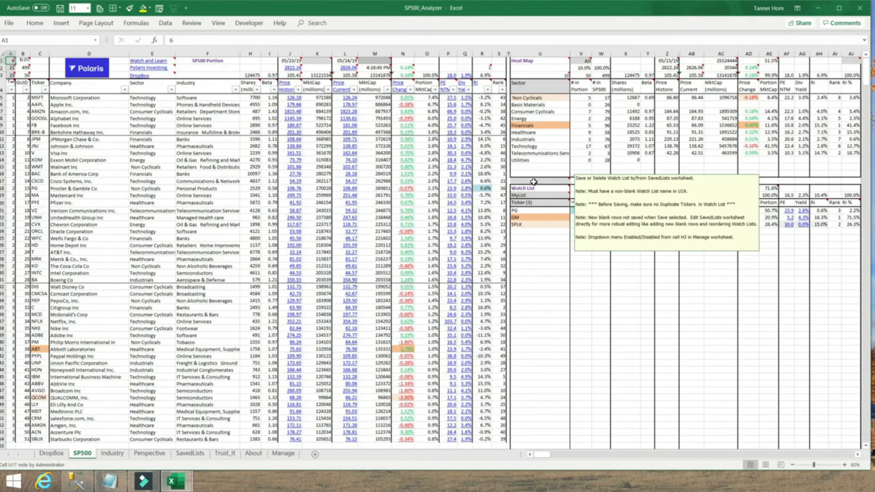
click(533, 182)
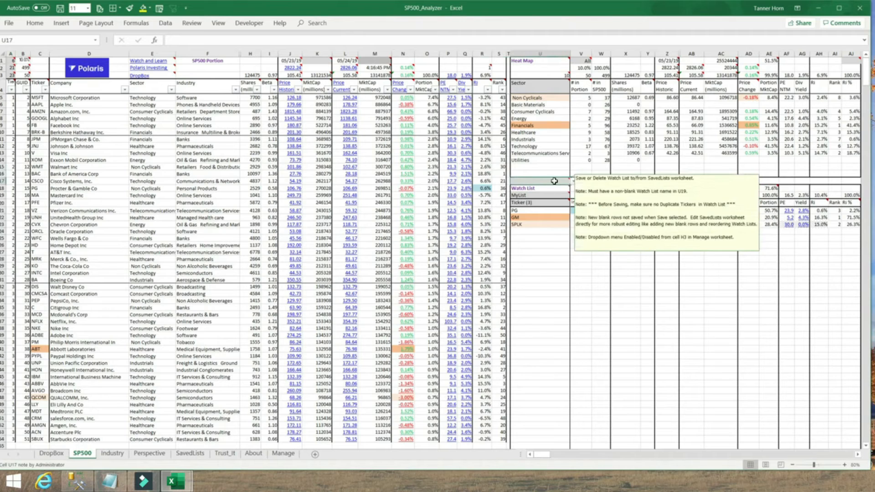
mouse_move(544, 181)
mouse_move(324, 64)
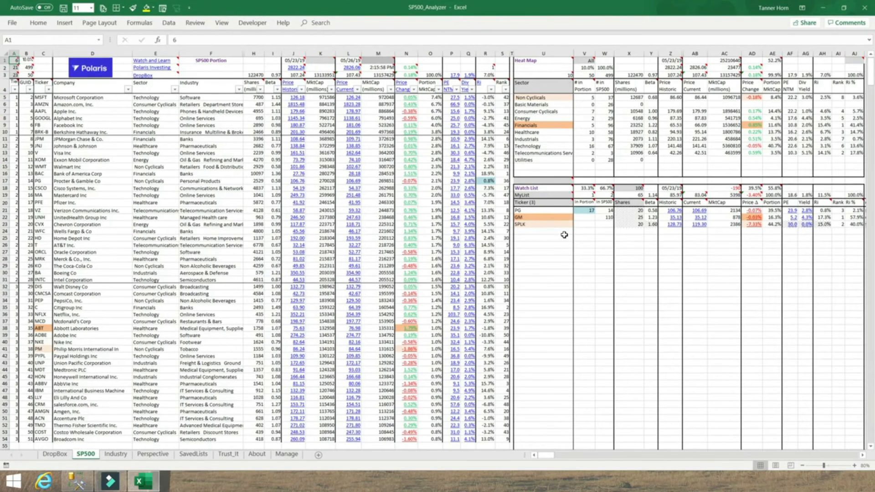
click(560, 181)
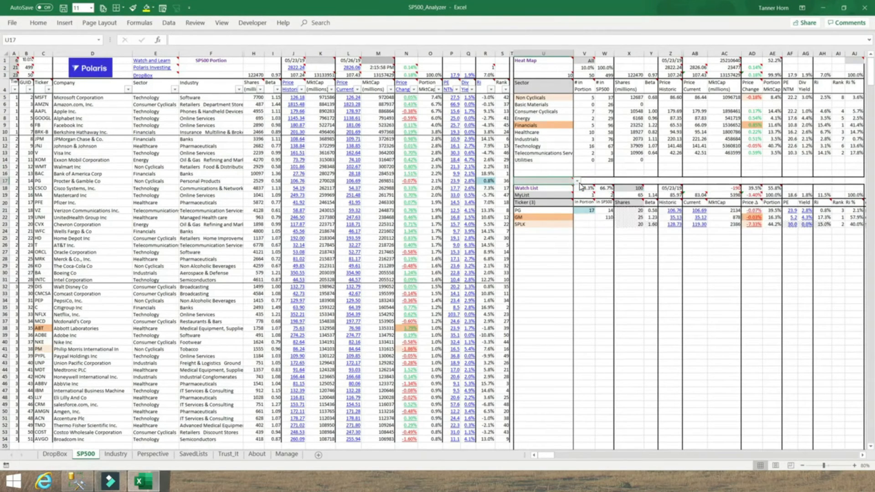
click(578, 182)
click(547, 188)
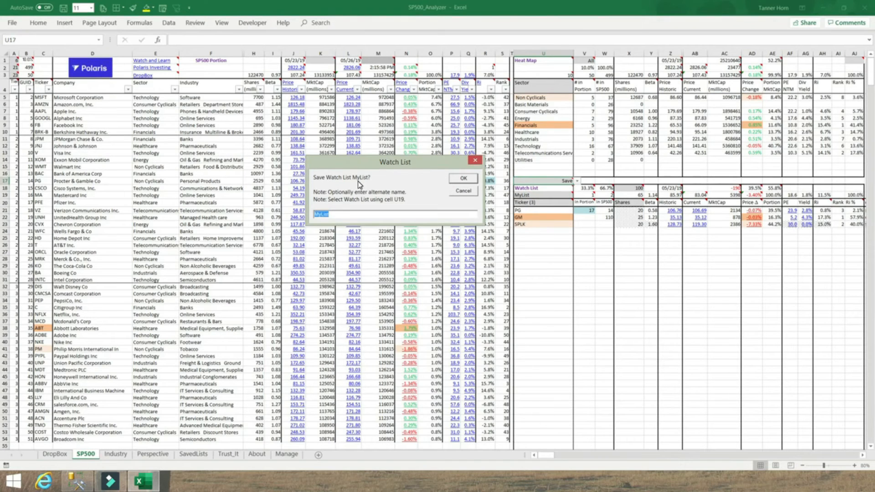
click(339, 214)
key(Return)
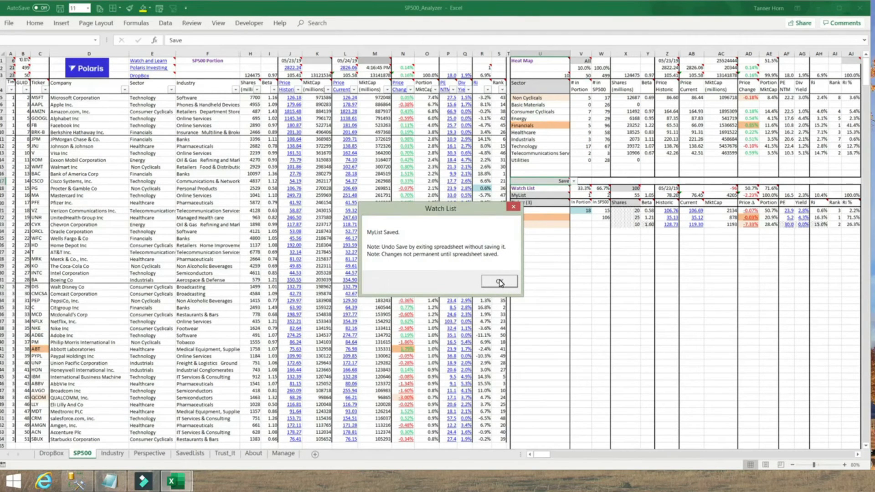
click(500, 282)
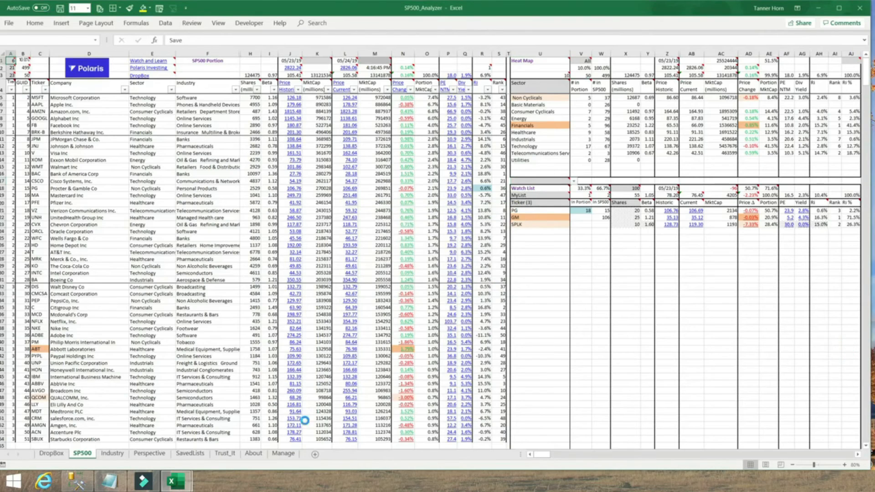
Step: Check the saved MyList rows for PG, GM and SPLK on the SavedLists sheet
click(190, 453)
drag(29, 213, 438, 238)
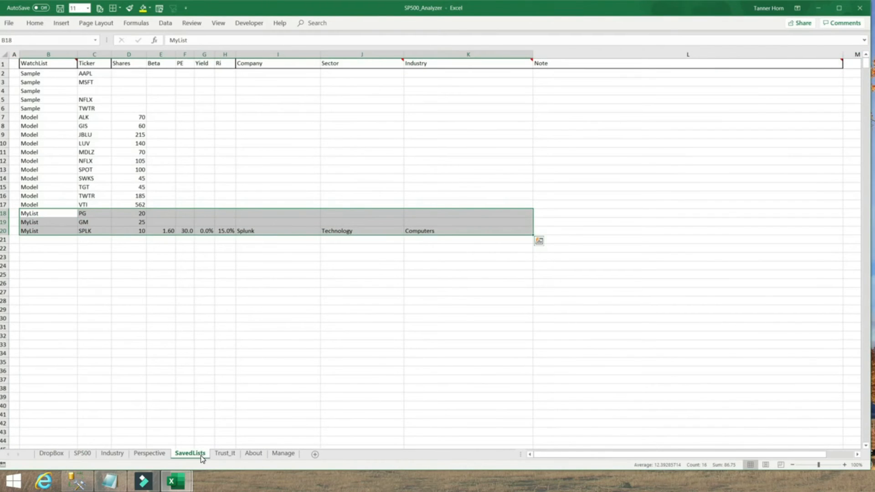
click(15, 64)
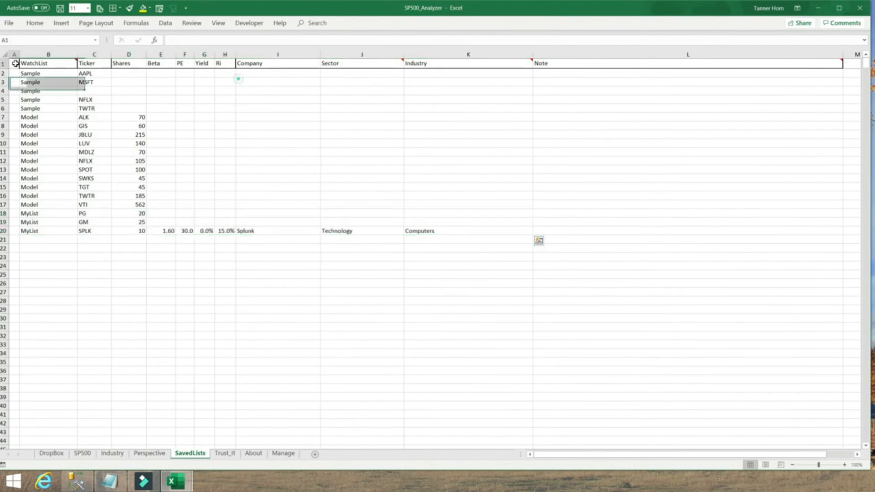
Step: Set the SPLK shares to 20 in the Watch List on the SP500 sheet
click(83, 454)
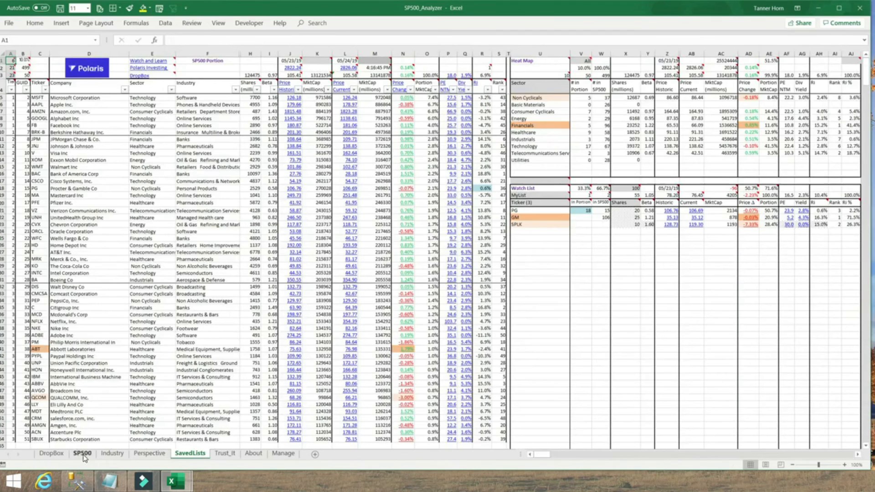
mouse_move(550, 180)
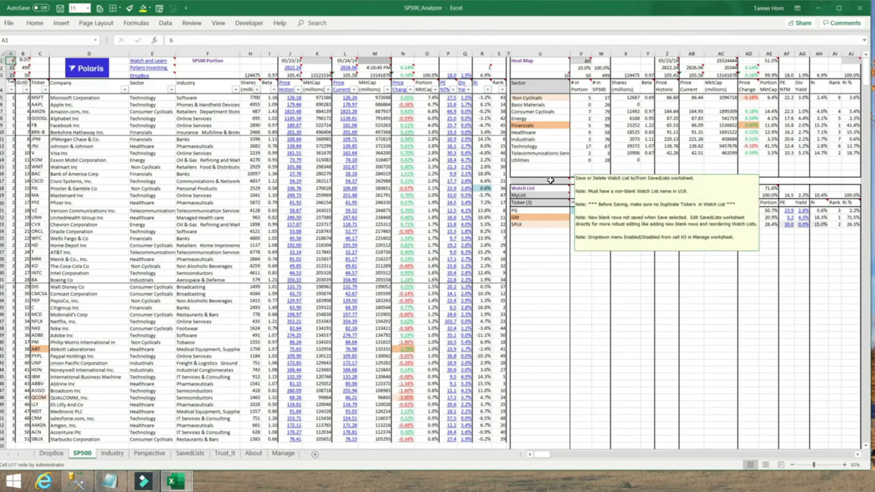
click(636, 225)
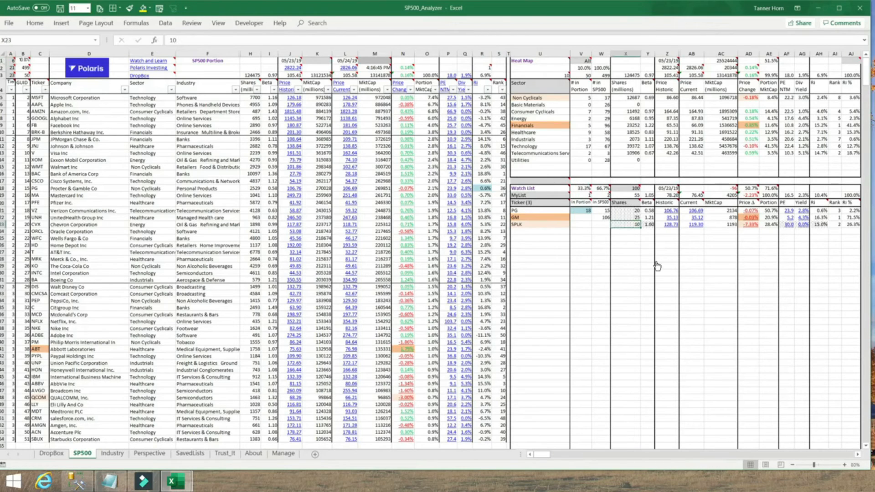
text(20)
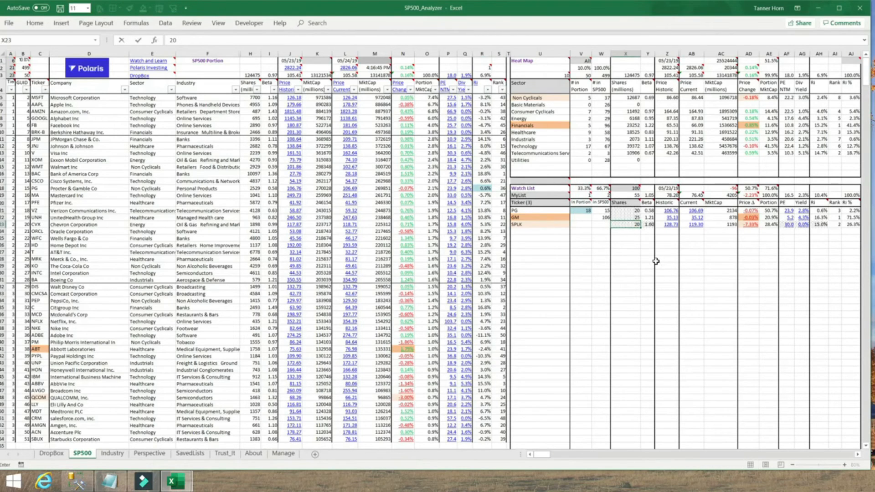
click(634, 252)
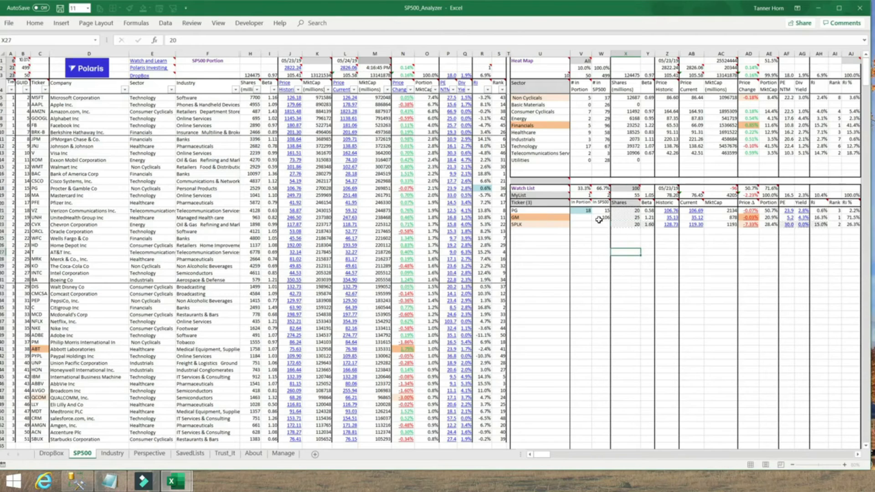
Step: Save the updated MyList Watch List using the Save option in cell U17 of the SP500 sheet
click(552, 181)
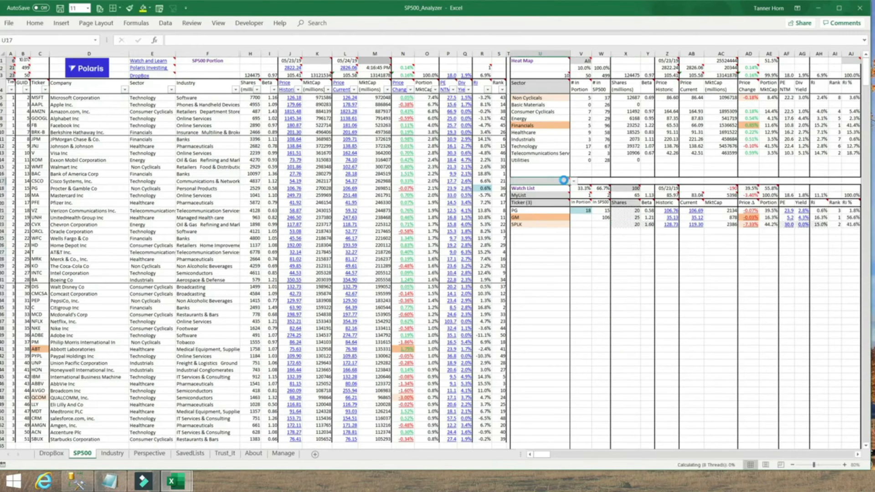
click(573, 181)
click(524, 187)
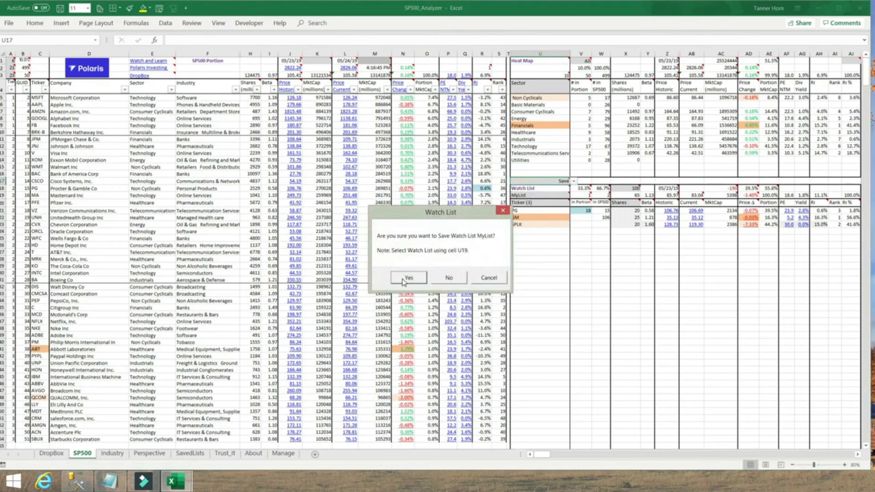
click(404, 279)
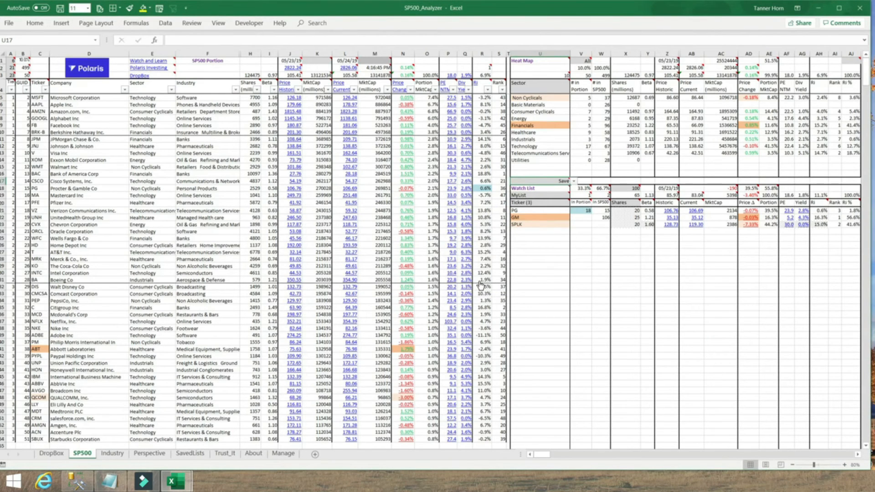
click(496, 281)
Step: Check the saved SPLK share count for MyList in cell D20 of the SavedLists sheet
click(198, 456)
click(140, 234)
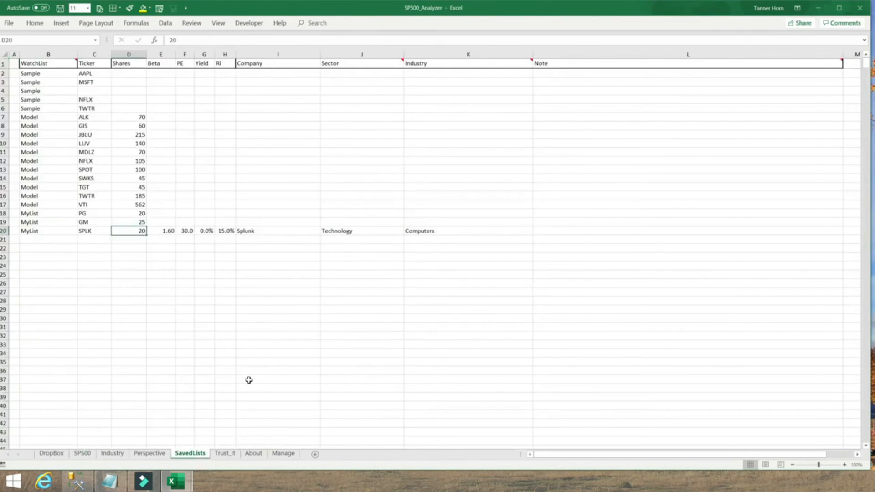
click(12, 62)
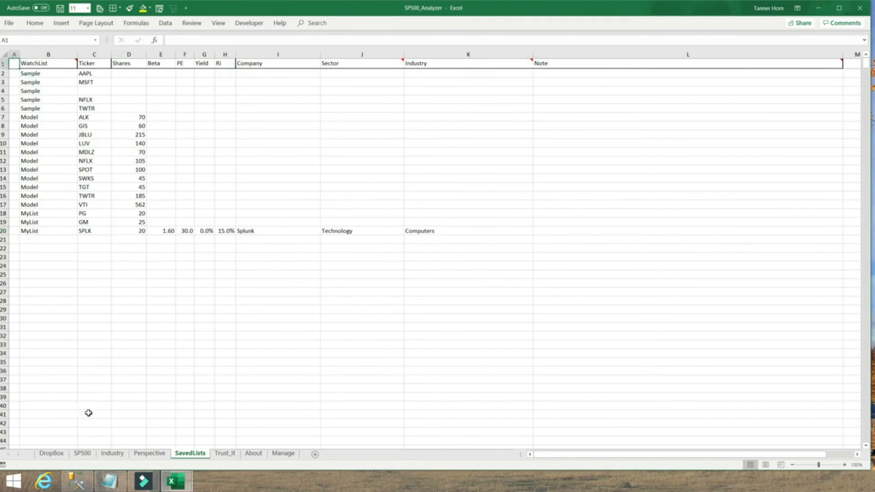
Step: Choose Delete for MyList in cell U17 of the SP500 sheet and decline the deletion
click(83, 453)
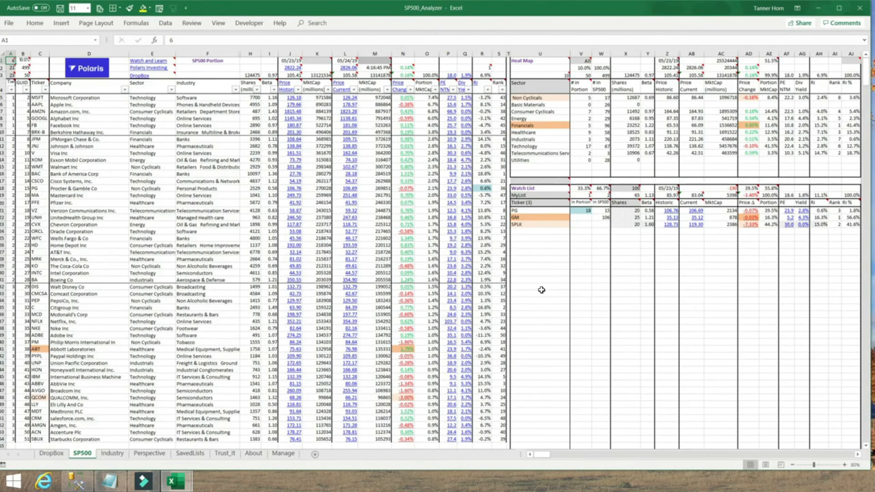
click(561, 180)
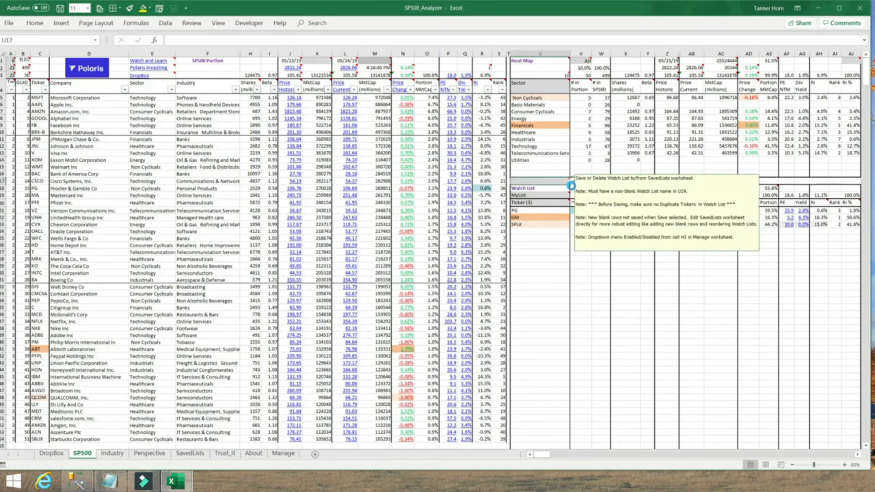
click(573, 181)
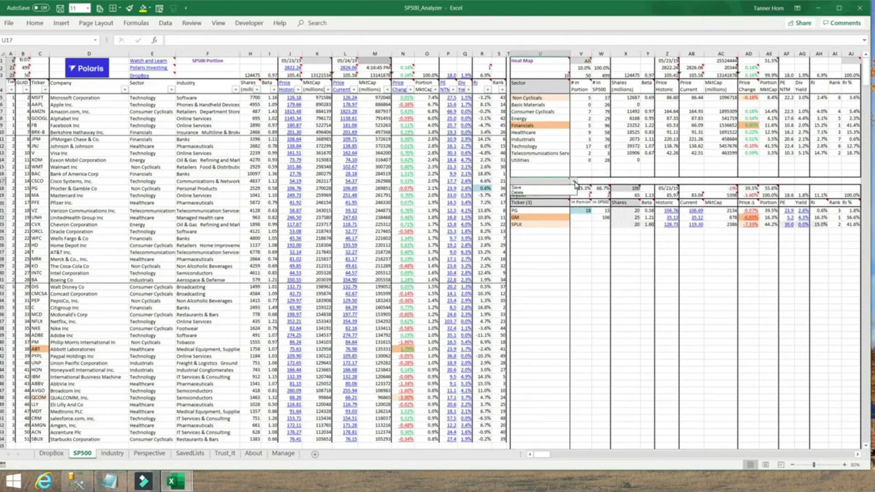
click(523, 195)
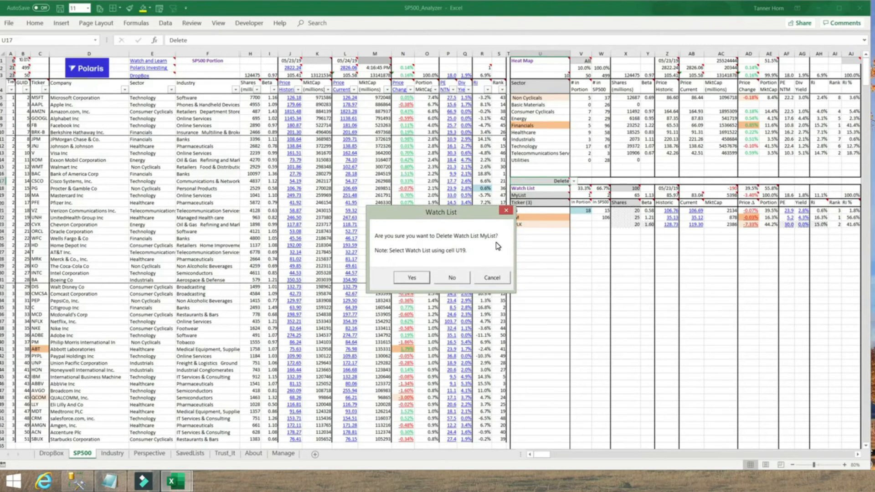
click(454, 279)
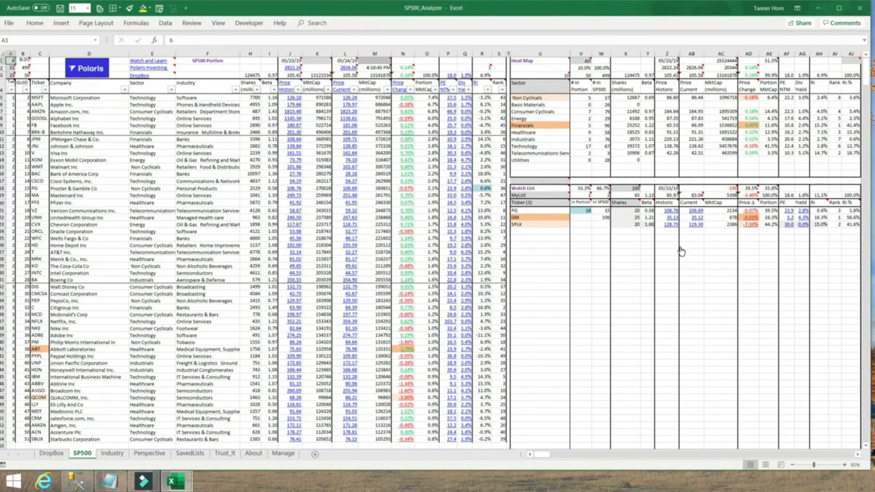
Step: Add the ticker NFLX to the Watch List in cell U25, leaving cell U24 blank above it
click(518, 236)
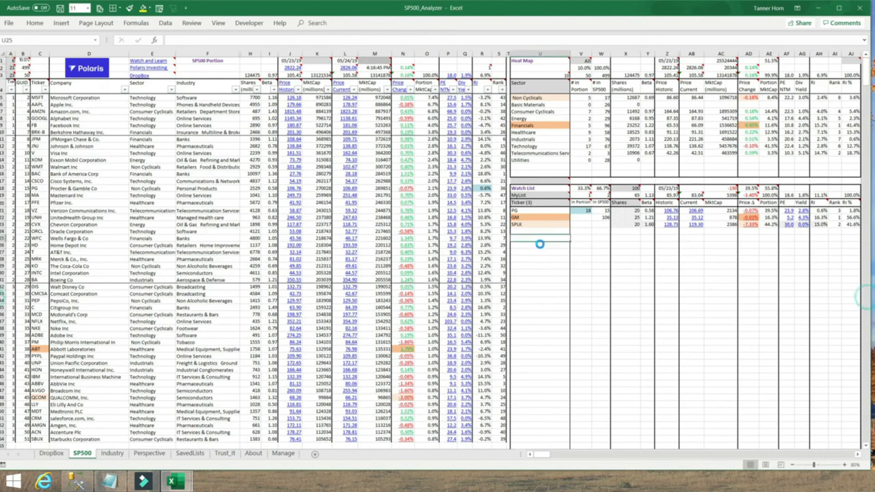
text(NFLX)
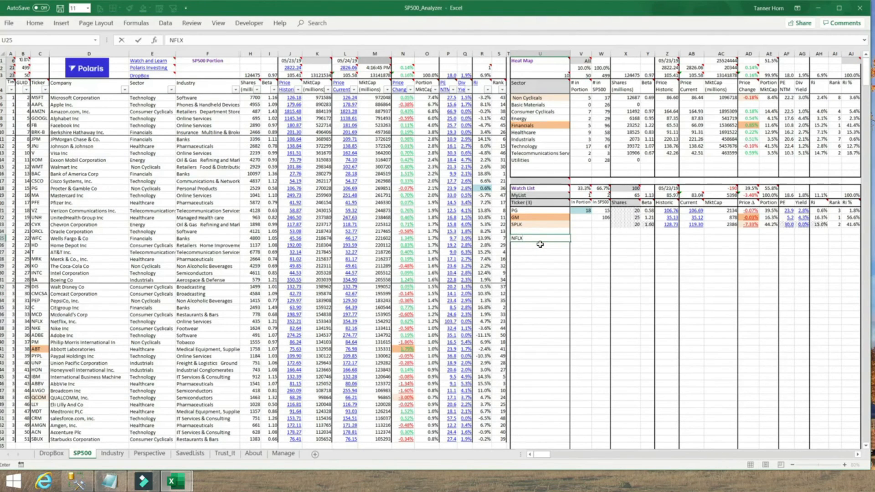
click(544, 271)
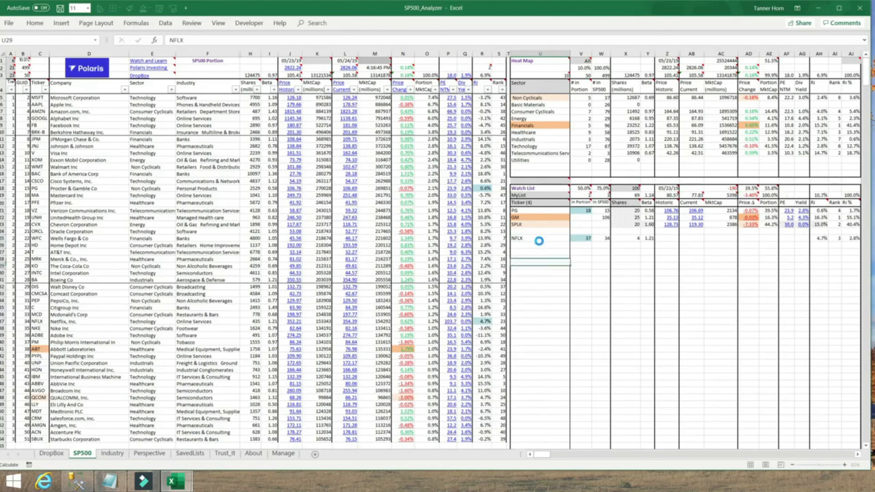
click(523, 231)
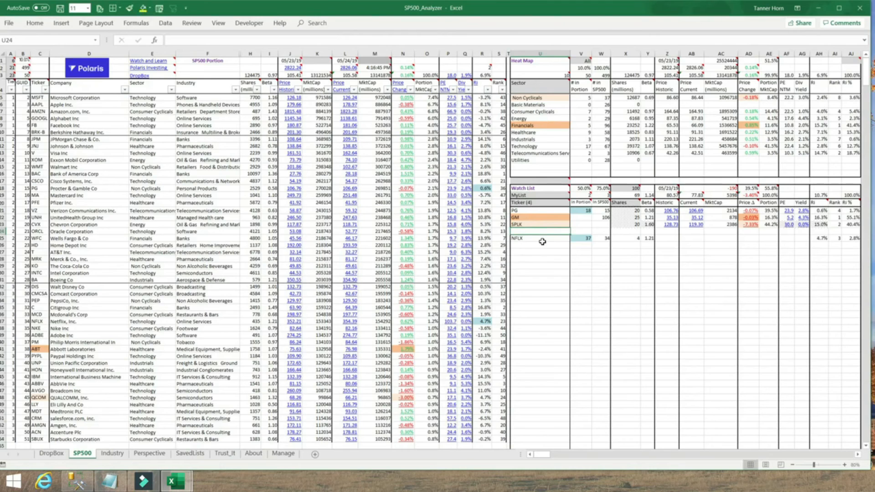
Step: Save the Watch List as MyList from cell U17 and reload MyList in cell U19
click(568, 182)
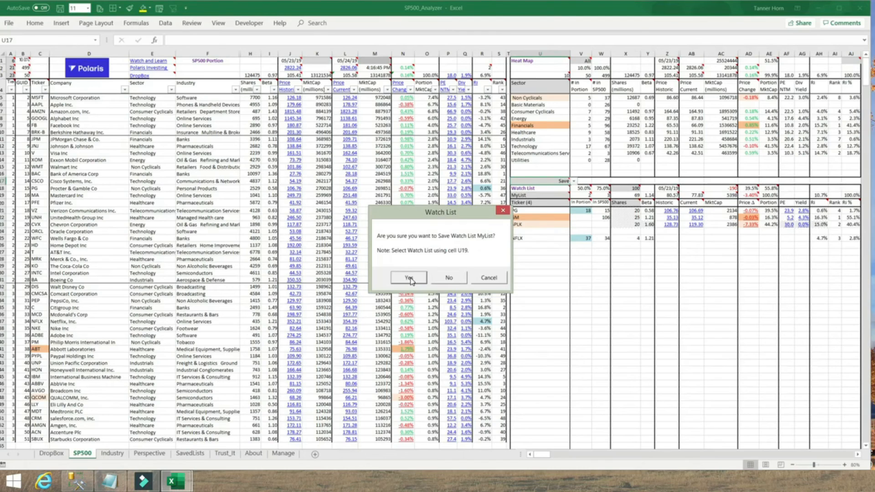
click(408, 277)
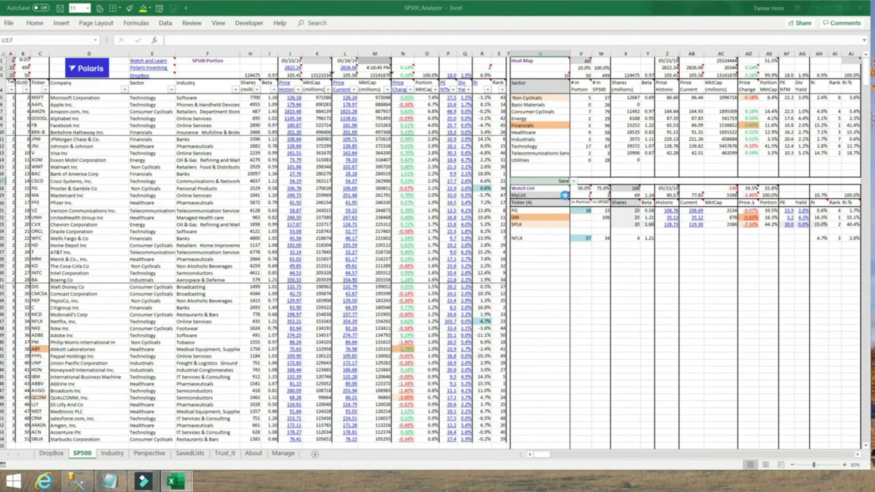
click(497, 281)
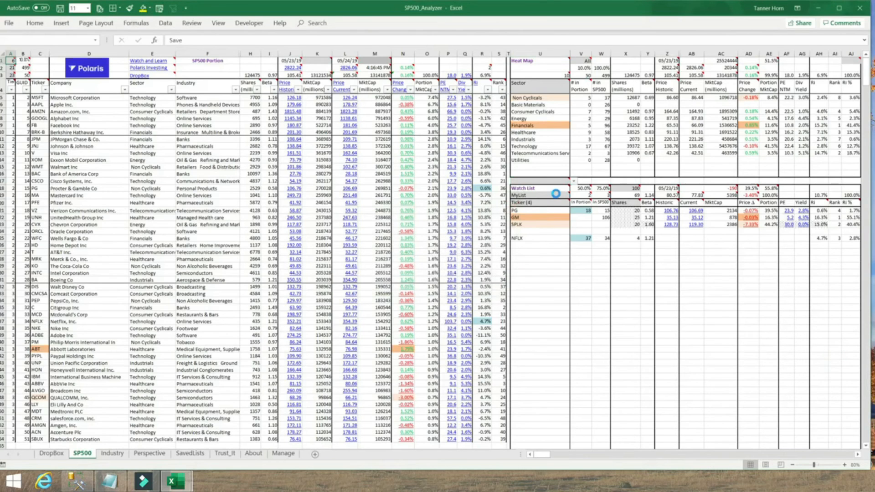
click(573, 195)
click(520, 217)
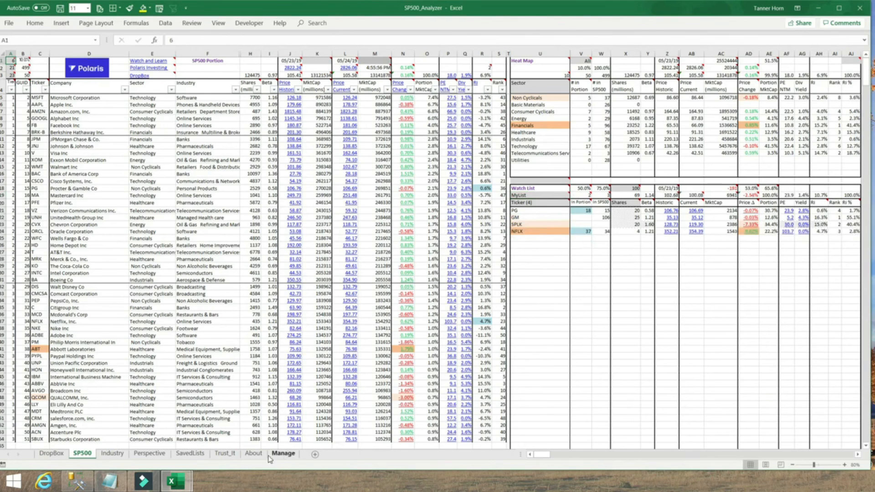
Step: Insert a row above the NFLX entry on the SavedLists sheet and fill its WatchList cell B21 with MyList
click(191, 454)
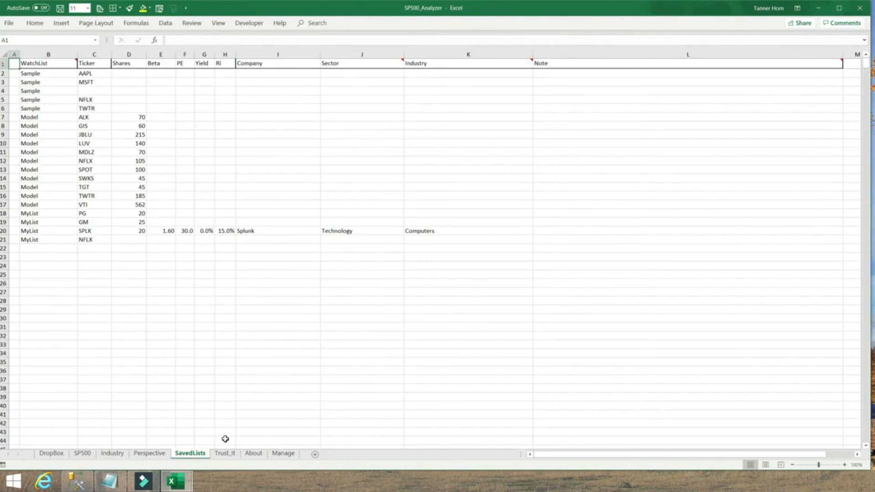
right_click(5, 232)
click(113, 243)
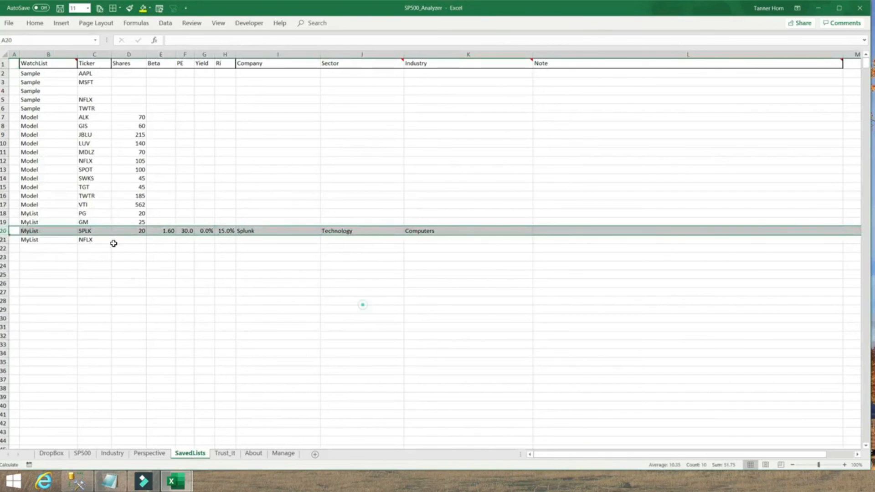
click(1, 239)
right_click(3, 239)
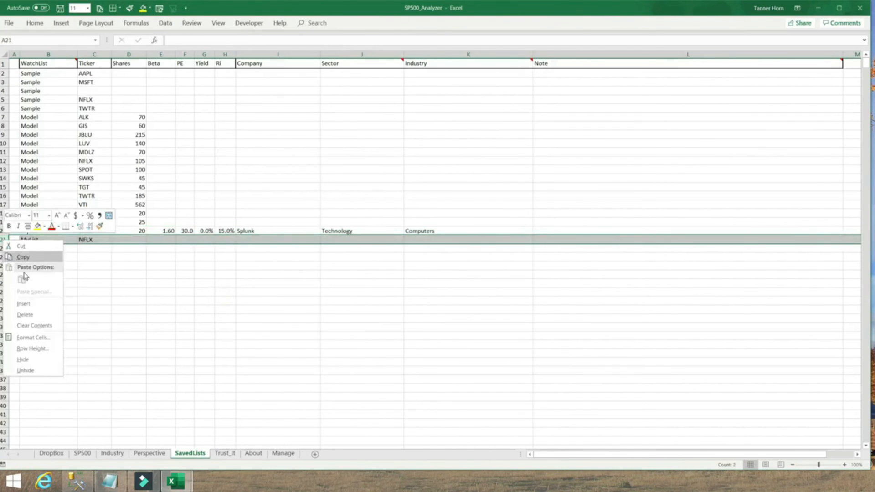
click(27, 304)
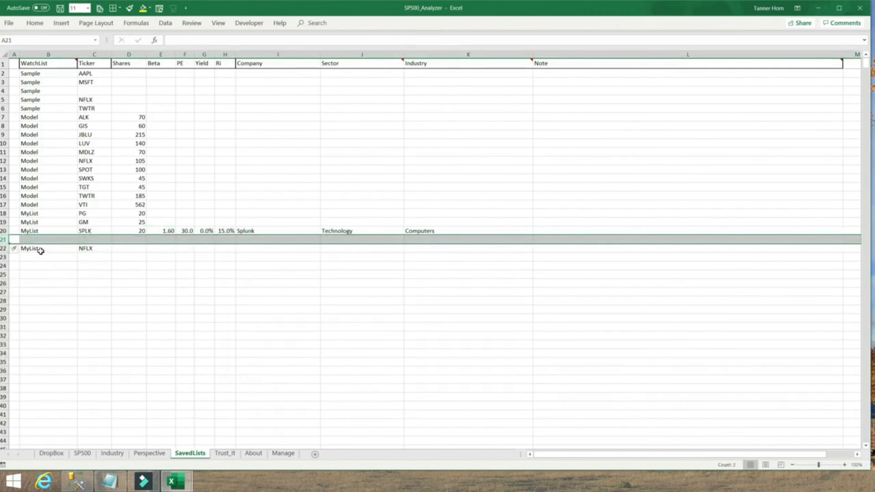
click(47, 231)
drag(77, 235, 79, 242)
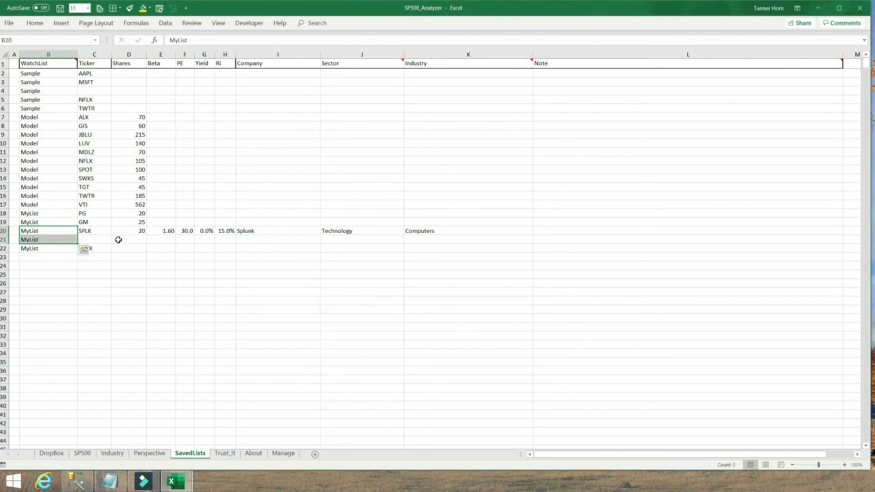
click(15, 65)
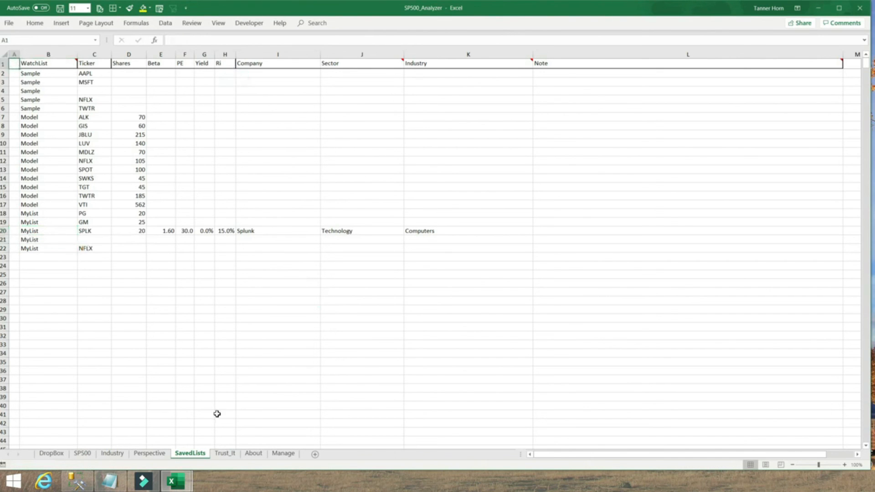
Step: Reload MyList into the Watch List from cell U19 of the SP500 sheet
click(82, 454)
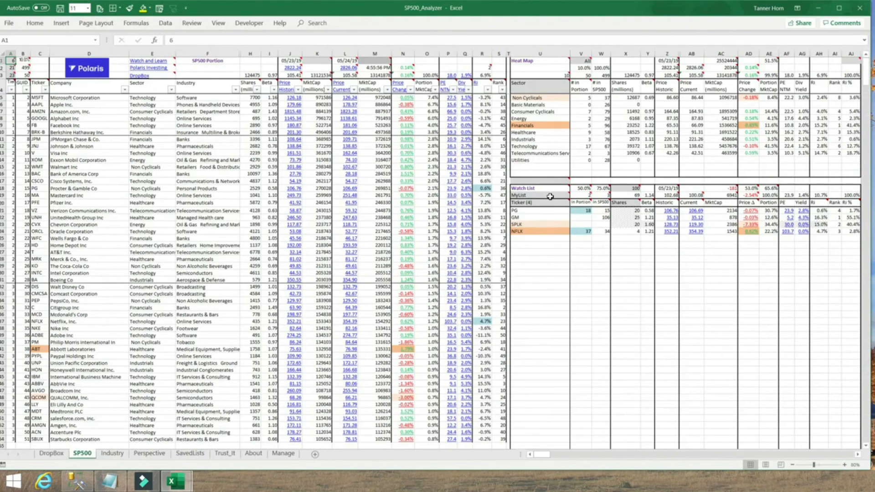
click(549, 195)
click(573, 195)
click(527, 219)
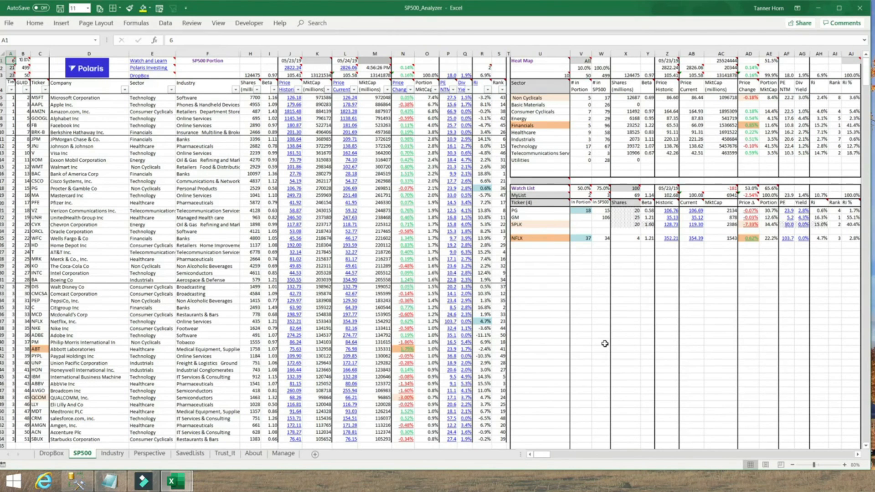
Step: Add a duplicate SPLK ticker to the Watch List in cell U28 with 10 shares
click(521, 259)
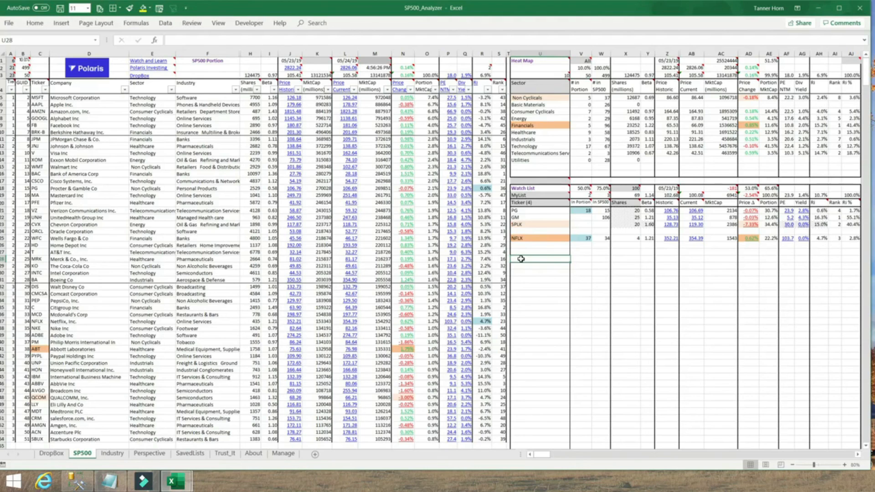
text(SPLK)
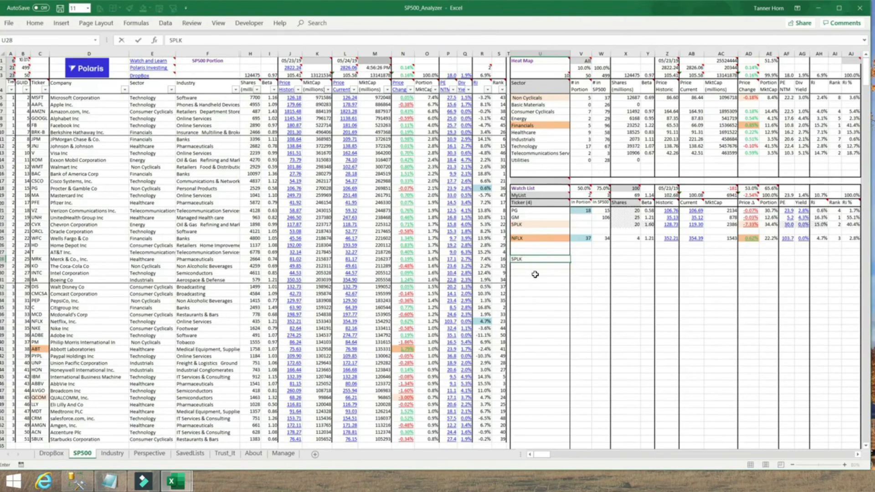
click(534, 275)
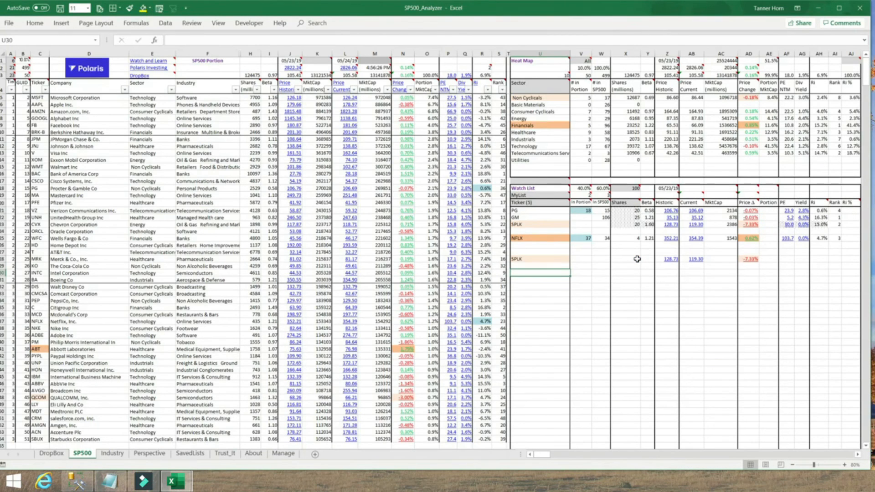
click(637, 258)
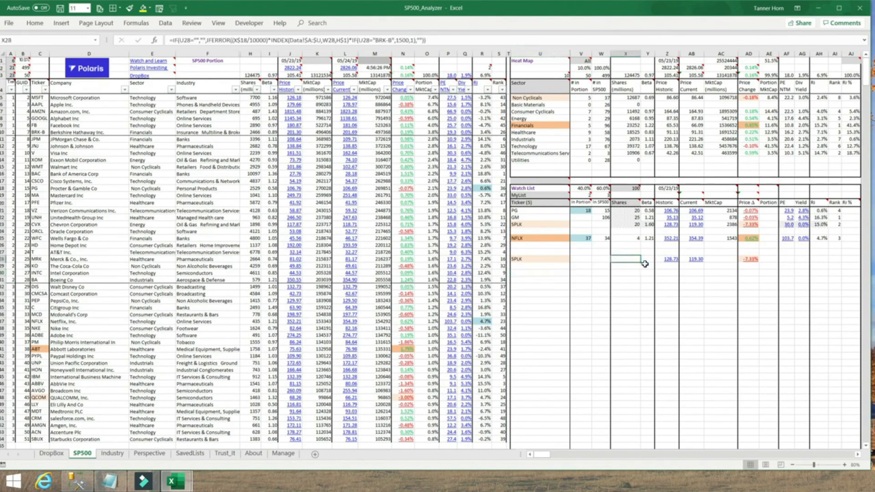
text(10)
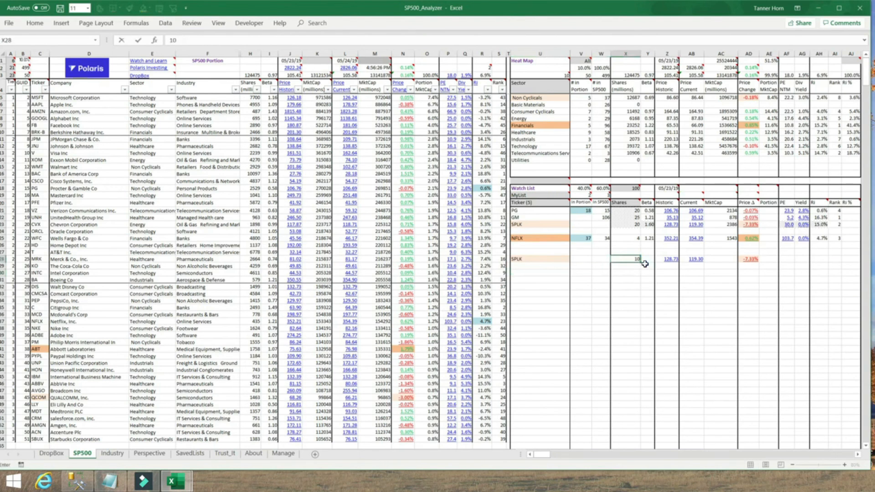
key(Return)
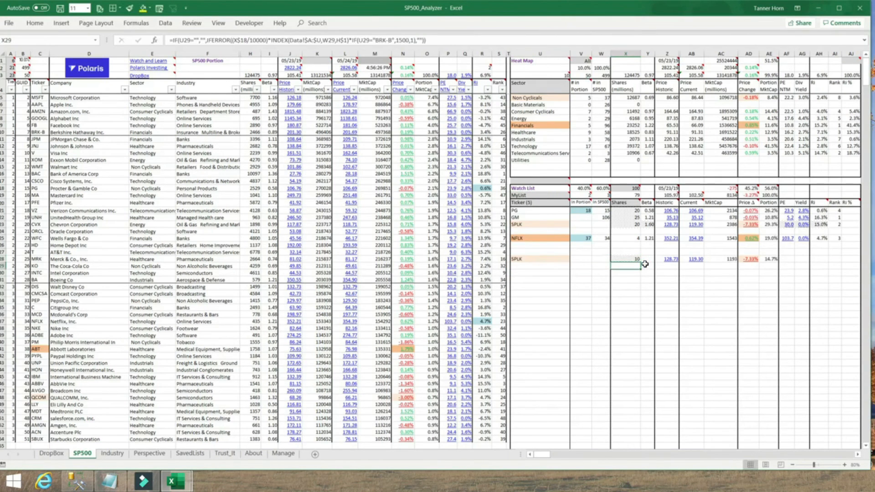
Step: Review the MyList rows on the SavedLists sheet and return to the SP500 sheet
click(546, 181)
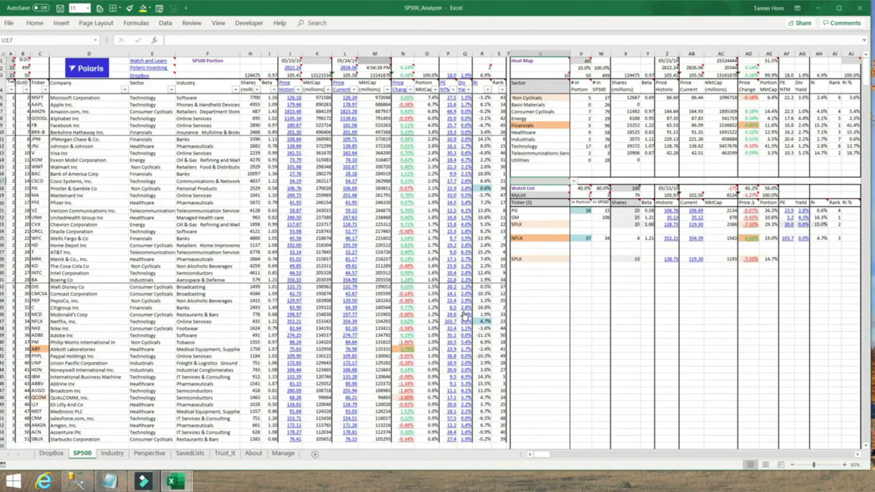
click(190, 453)
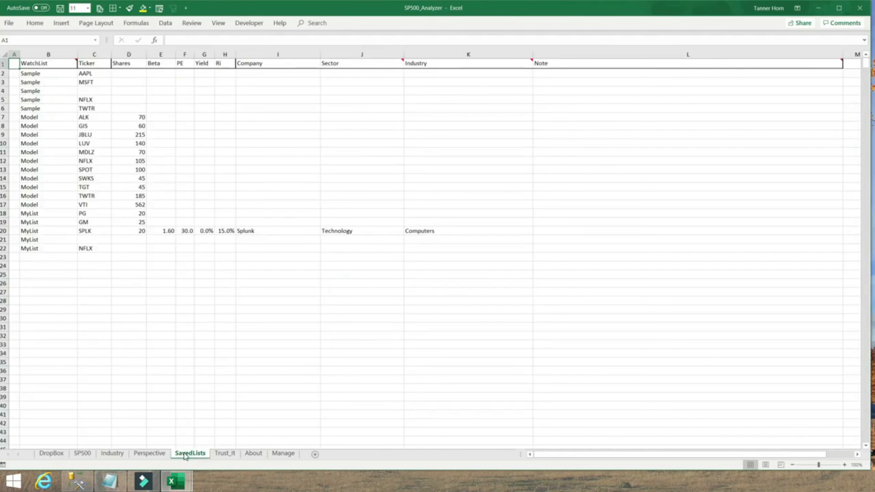
click(83, 454)
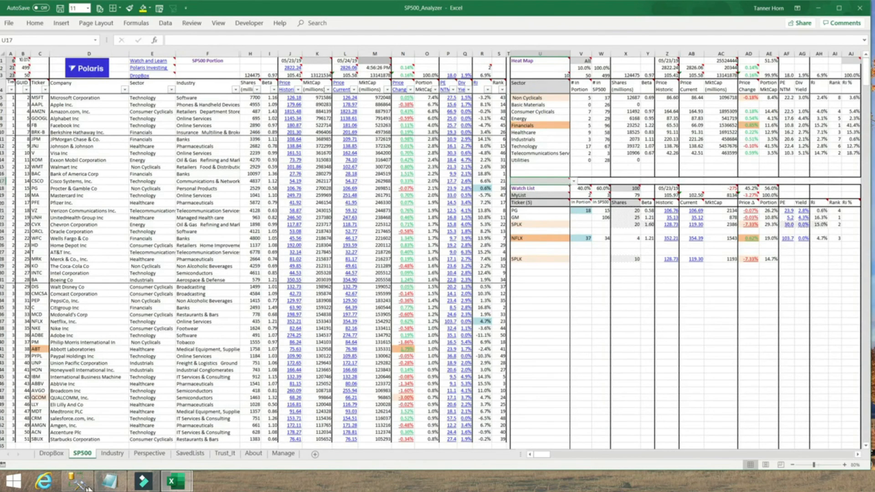
click(112, 487)
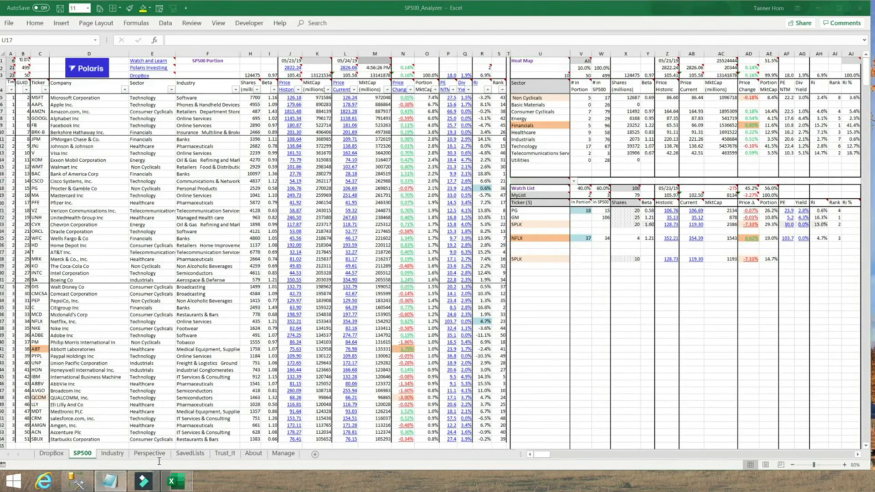